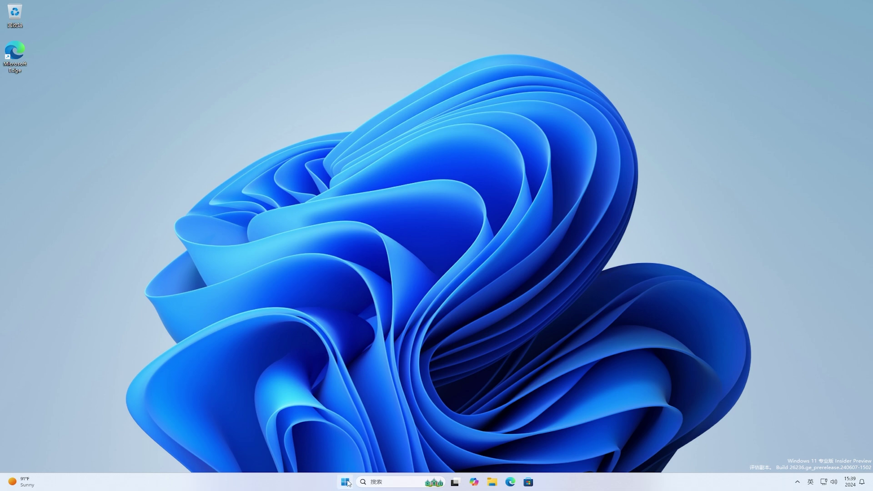
# Open Settings and go to Privacy & security > Generative AI at the bottom of the list.
pyautogui.click(347, 482)
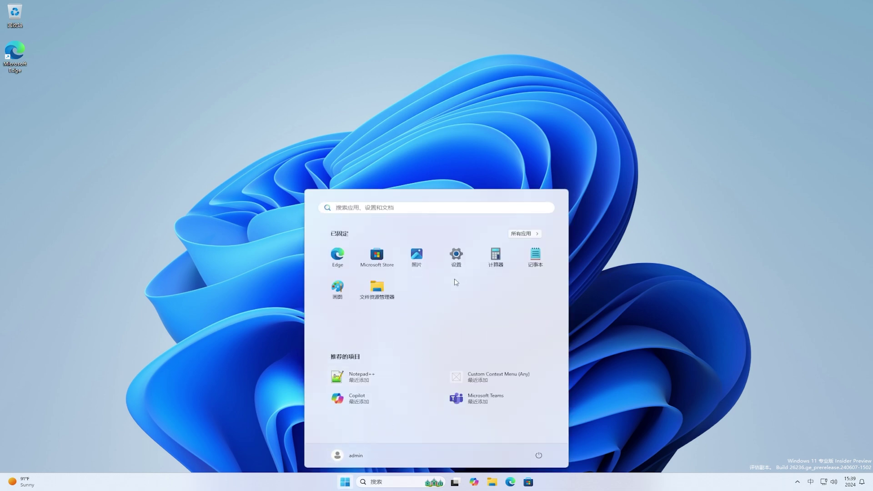
pyautogui.click(459, 263)
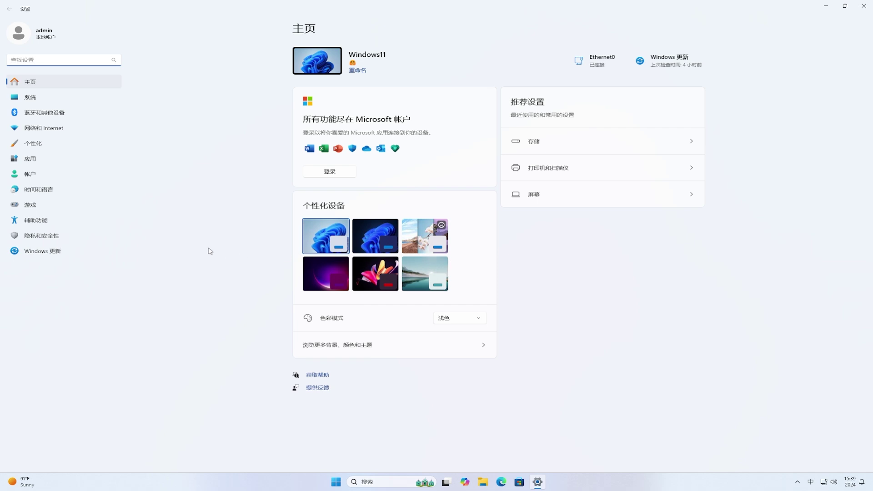
pyautogui.click(53, 237)
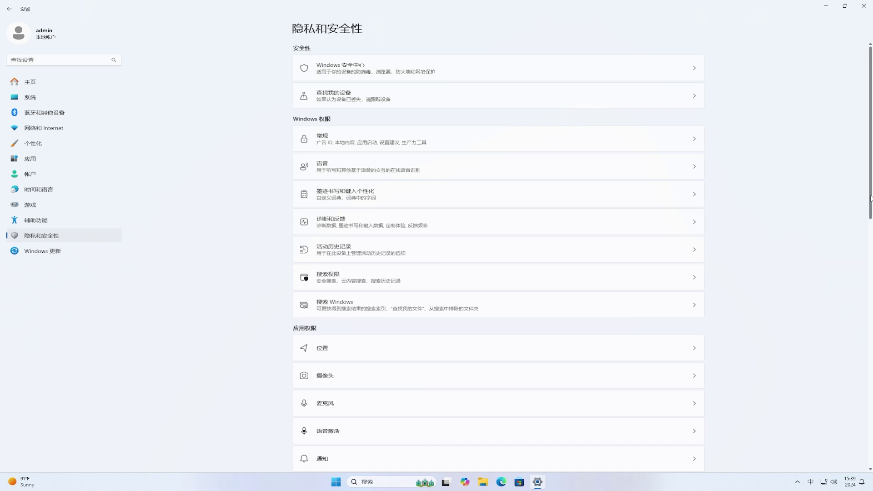
pyautogui.moveTo(870, 200); pyautogui.dragTo(867, 451)
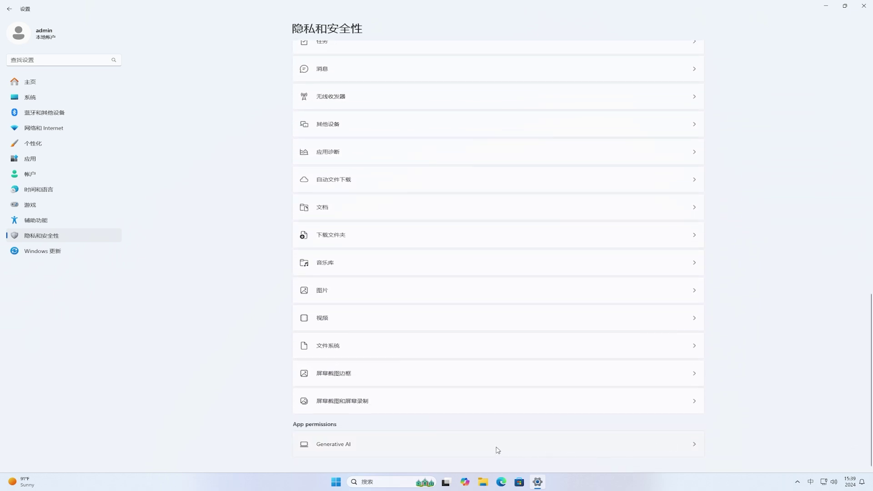
pyautogui.click(389, 446)
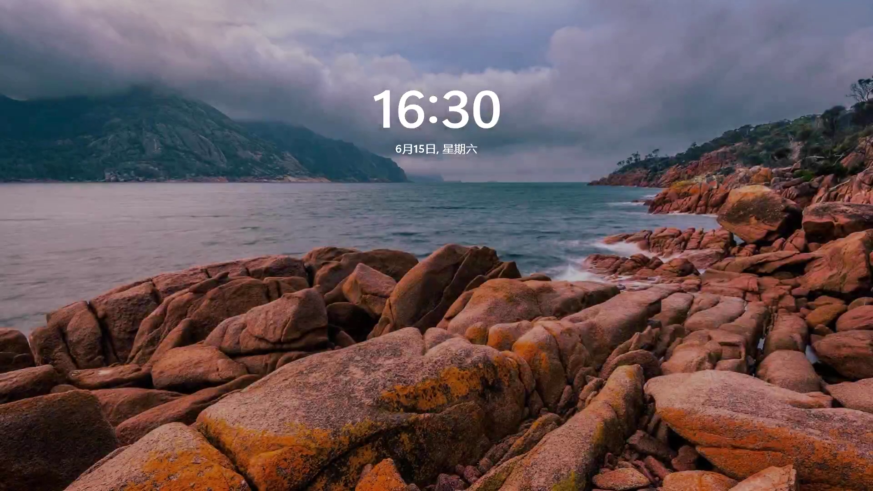
# Dismiss the lock screen and enter the account PIN to sign in.
pyautogui.press('Return')
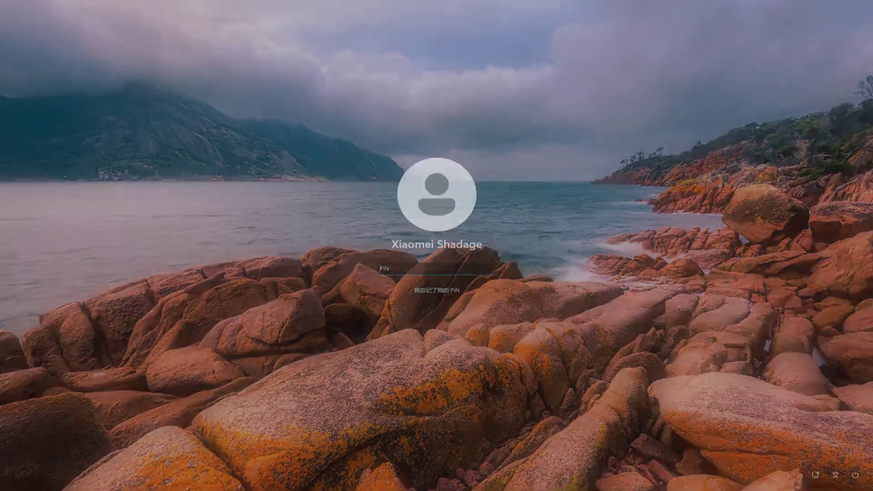
pyautogui.write('123')
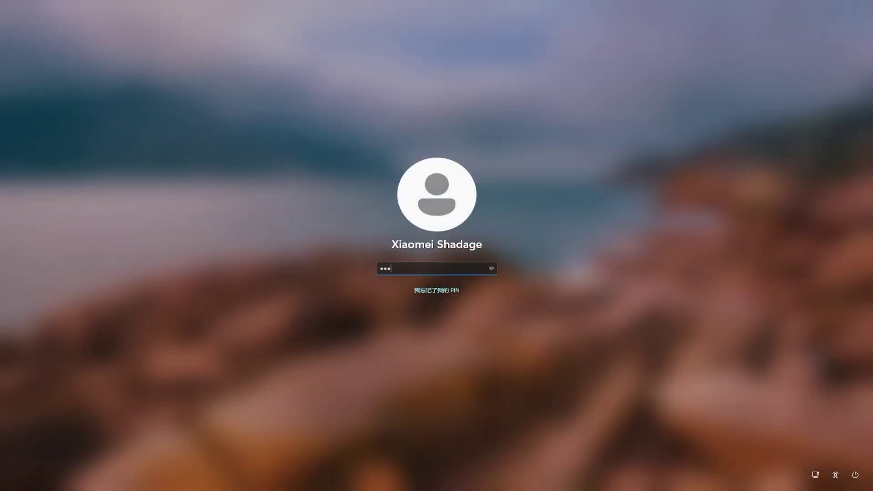
pyautogui.write('4')
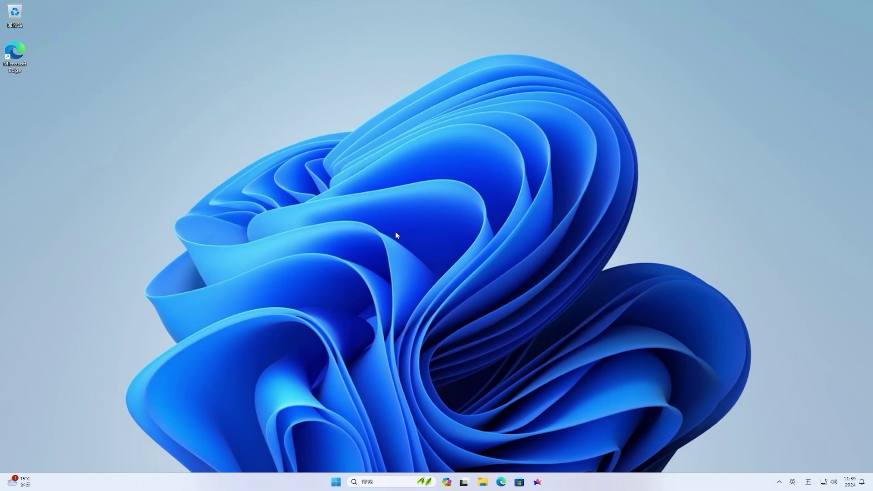
# Open Settings and go to Windows Update > Windows Insider Program.
pyautogui.click(335, 483)
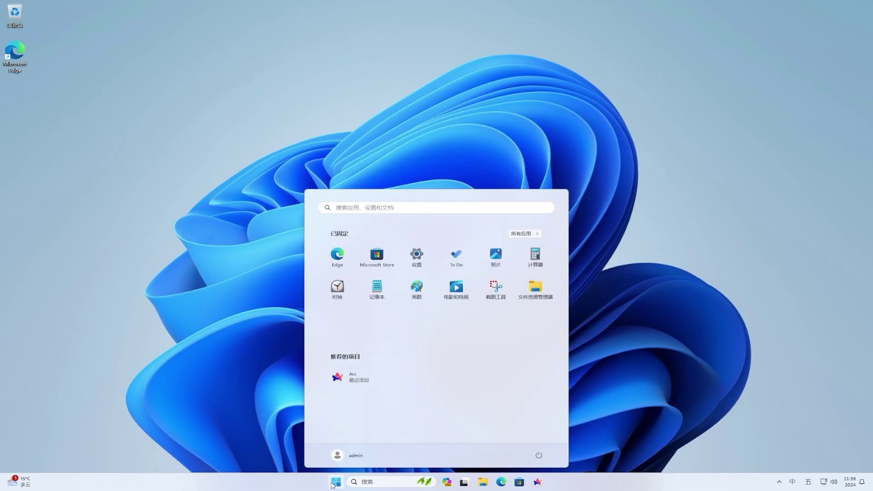
pyautogui.click(417, 263)
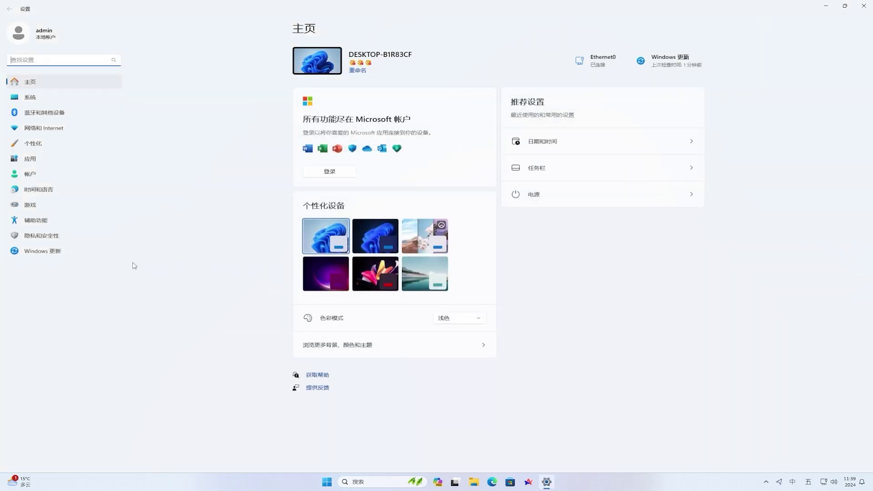
pyautogui.click(47, 256)
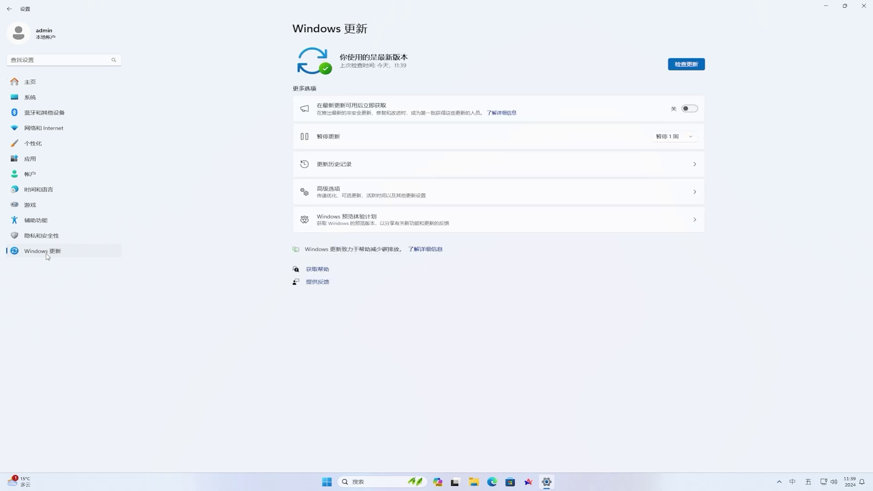
pyautogui.click(477, 225)
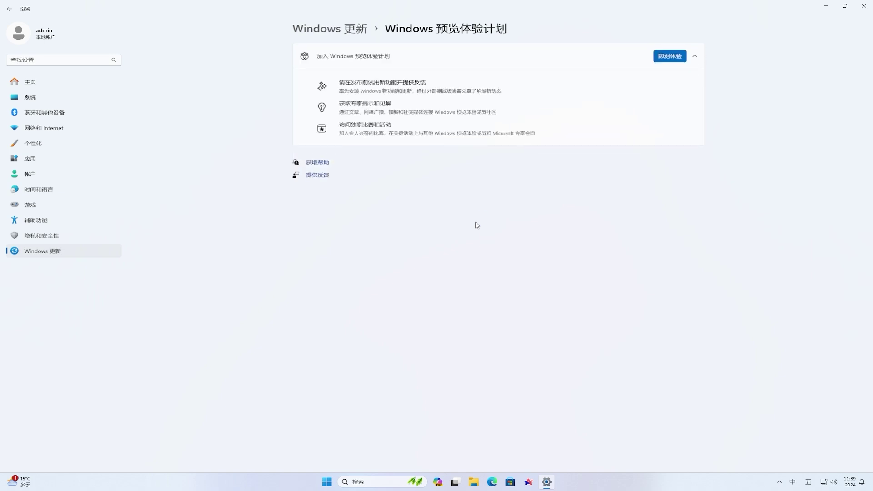
# Start joining the Insider Program and choose to link a personal Microsoft account.
pyautogui.click(662, 59)
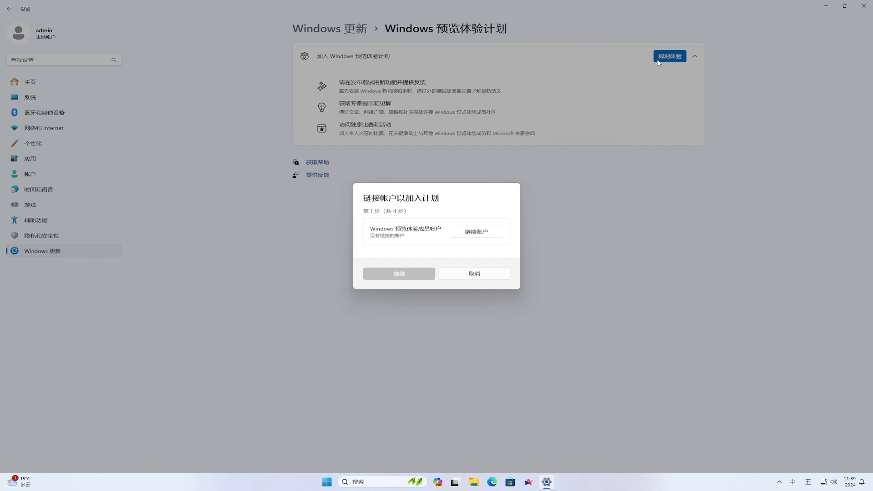
pyautogui.click(486, 231)
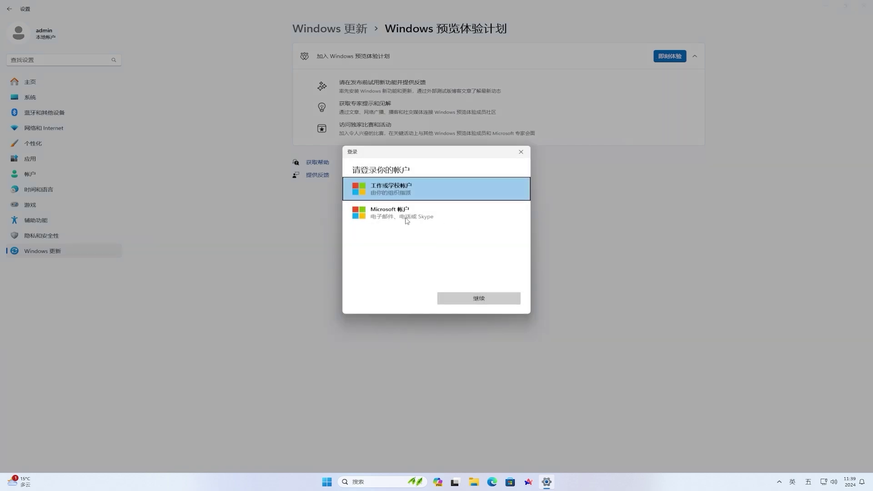
pyautogui.click(380, 217)
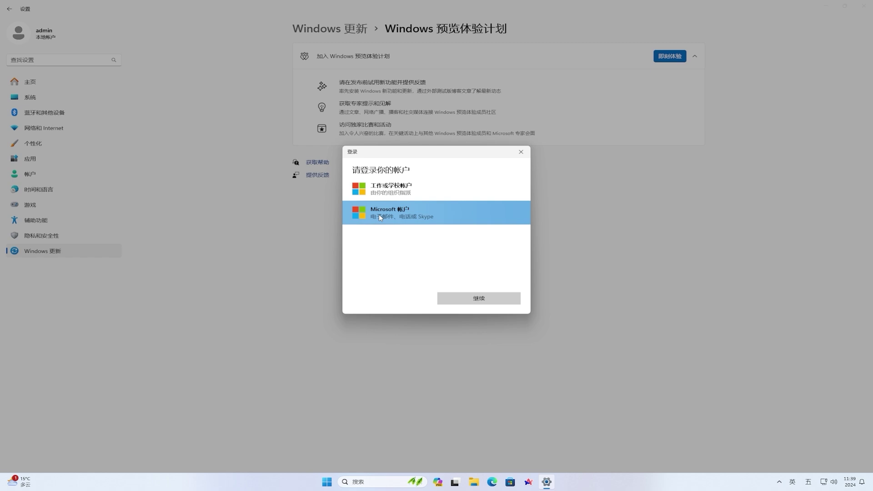
pyautogui.click(478, 299)
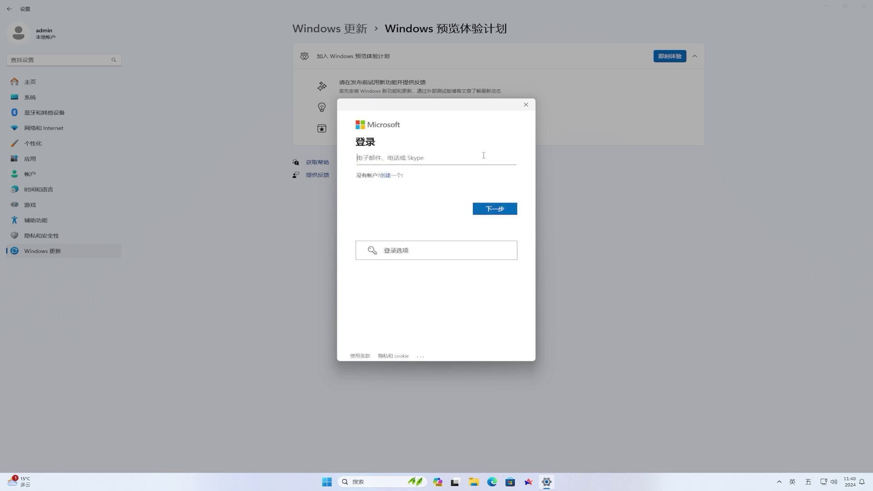
# Sign in with the Microsoft account e-mail and password and finish linking it.
pyautogui.click(498, 211)
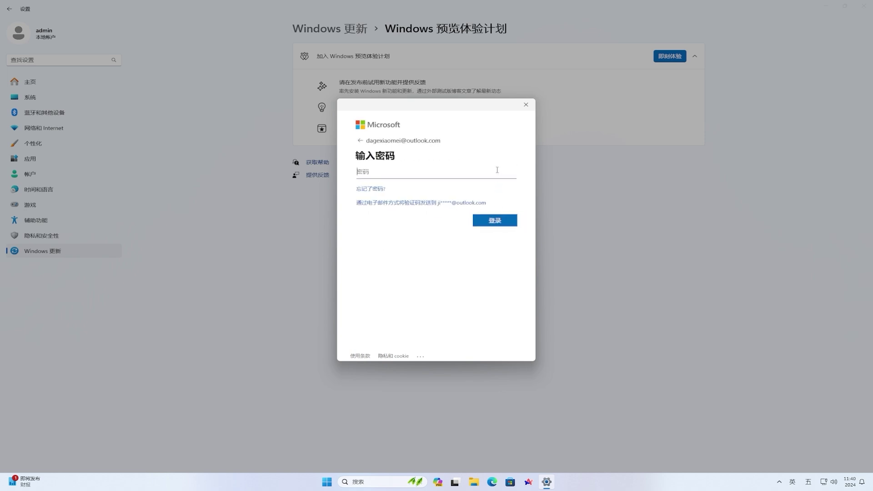
pyautogui.write('*****************')
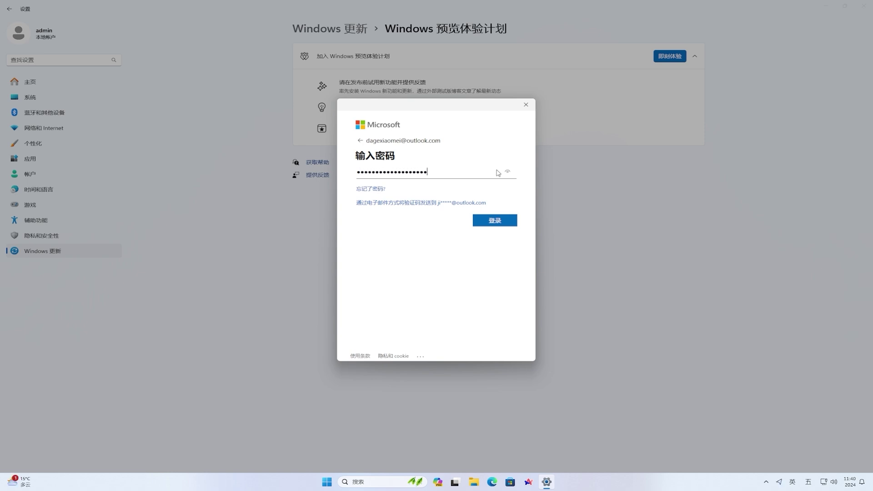
pyautogui.click(497, 221)
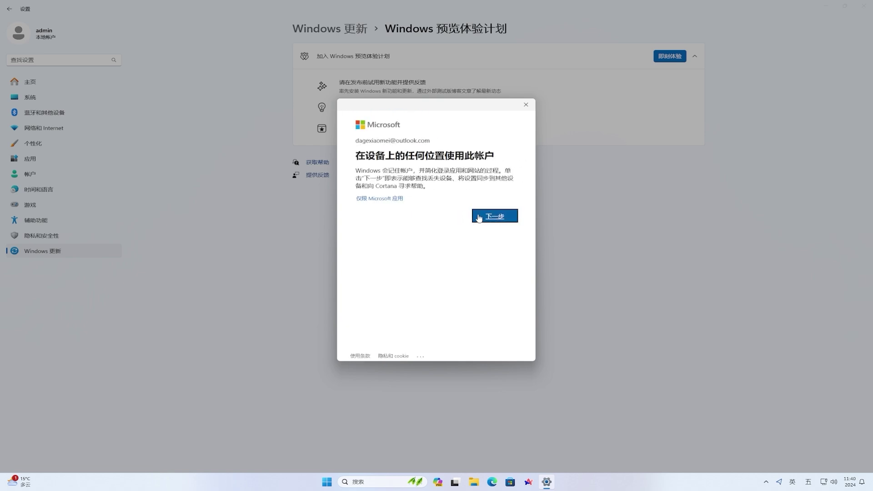
pyautogui.click(396, 200)
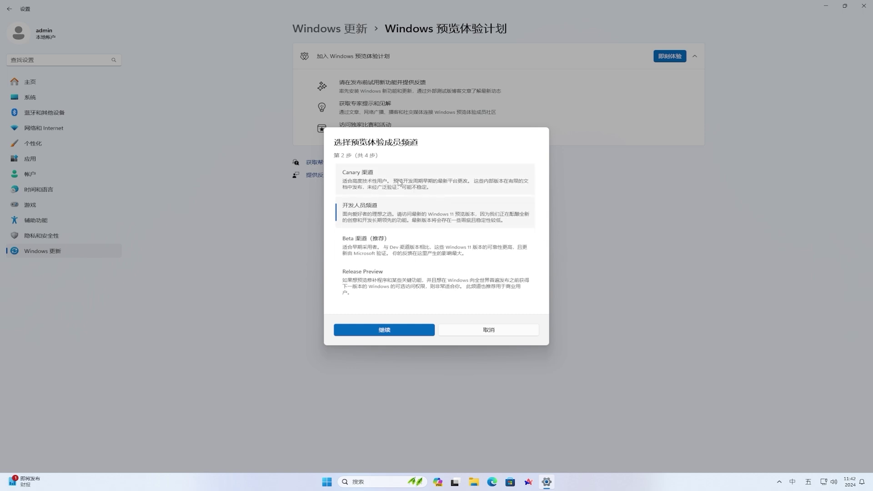
# Choose the Canary Channel, accept the warning and Insider agreement, and restart now.
pyautogui.click(374, 177)
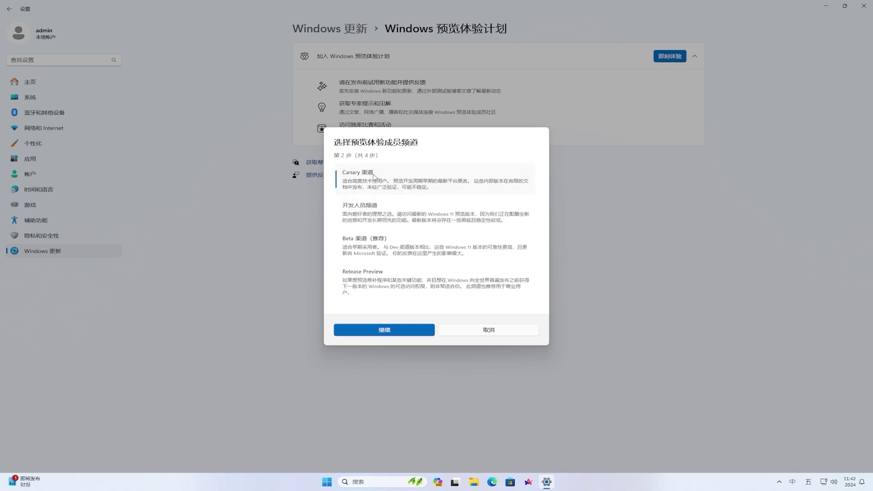
pyautogui.click(395, 332)
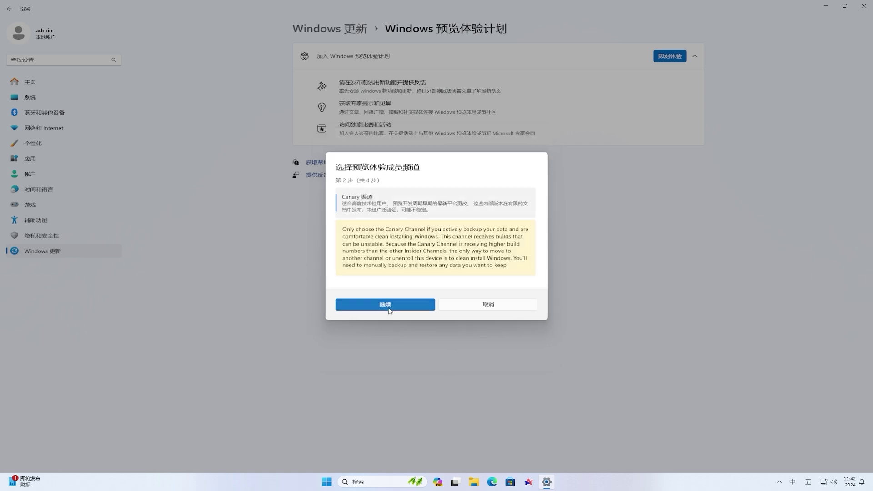
pyautogui.click(390, 305)
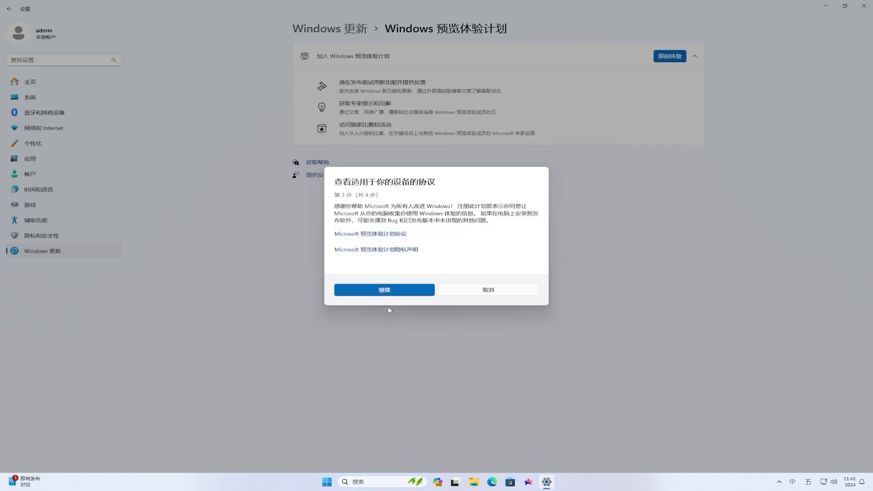
pyautogui.click(391, 291)
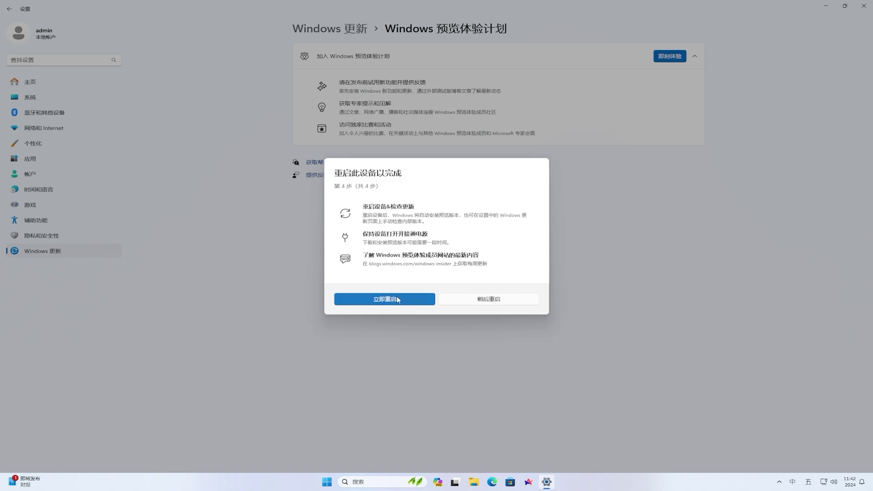
pyautogui.click(397, 299)
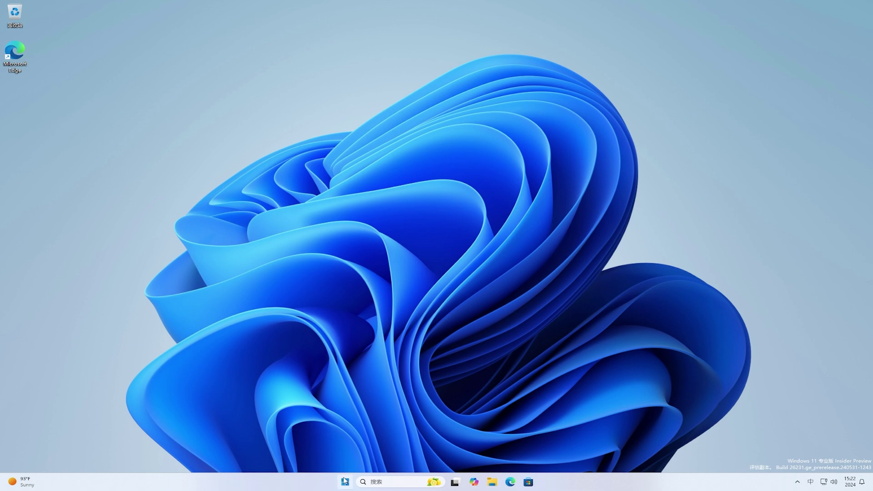
# Open the Windows Update page in Settings to check for updates.
pyautogui.click(345, 481)
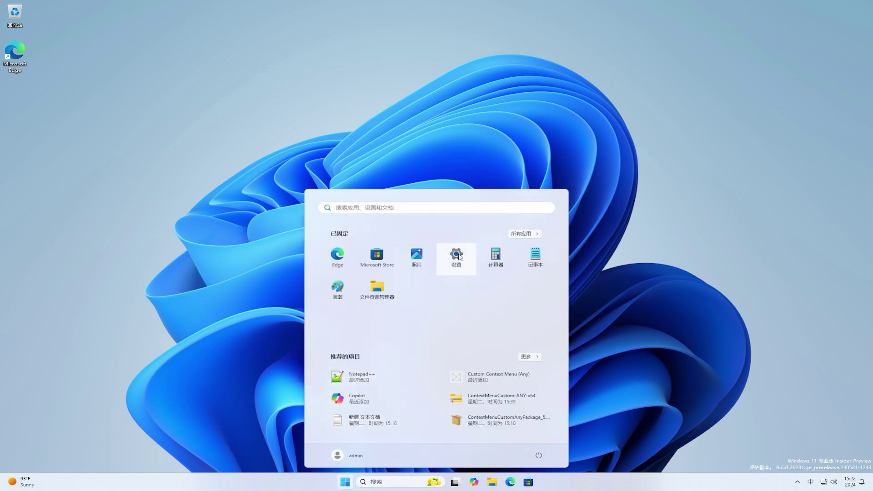
pyautogui.click(459, 257)
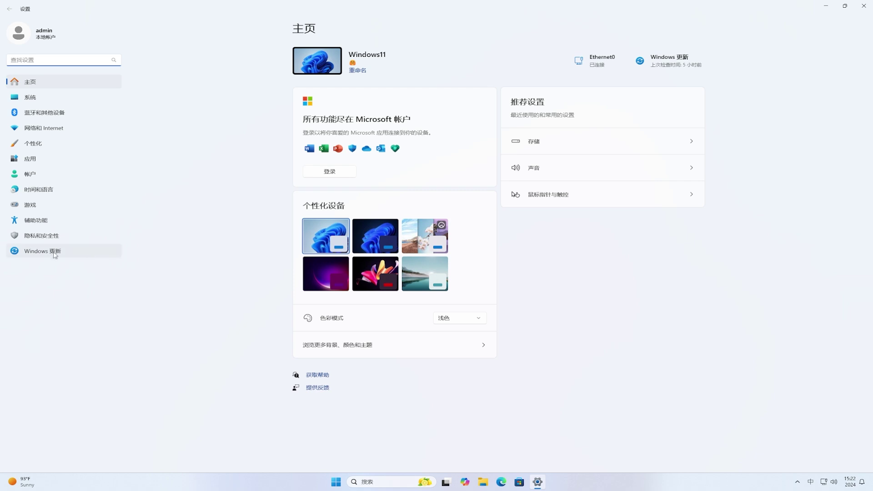
pyautogui.click(54, 253)
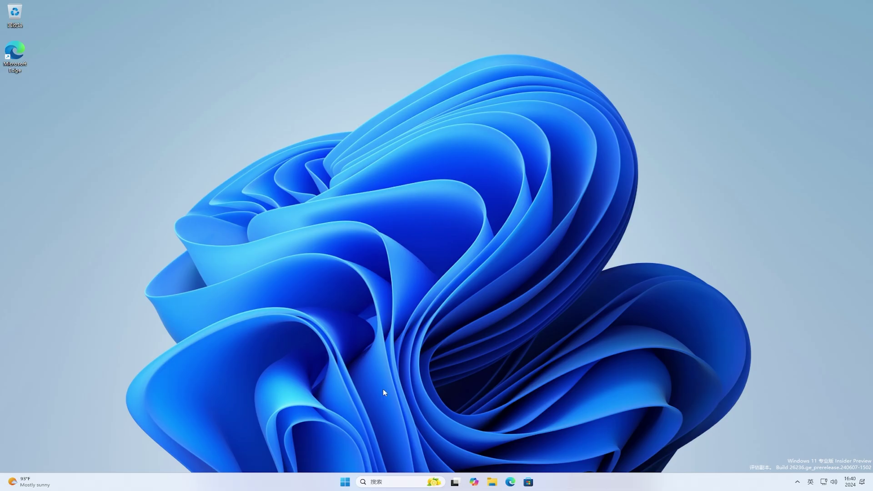
# Delete temporary files, including previous Windows installation files, from System > Storage, then close Settings.
pyautogui.click(345, 482)
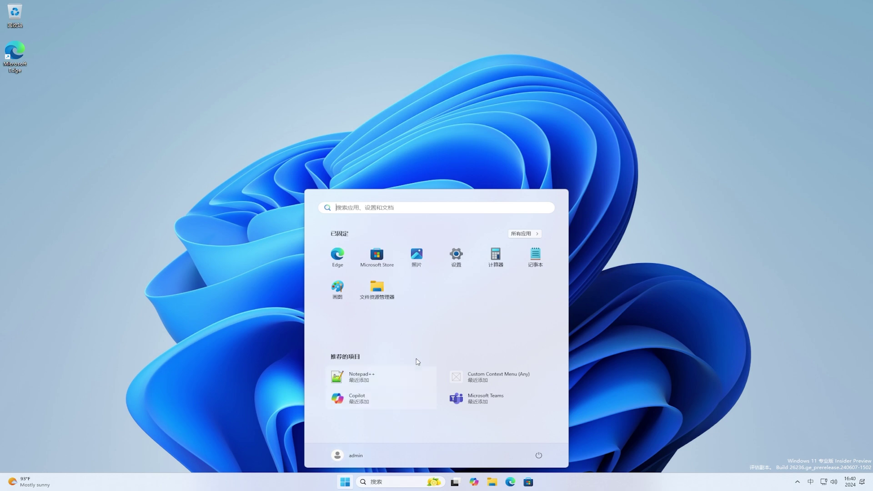
pyautogui.click(463, 265)
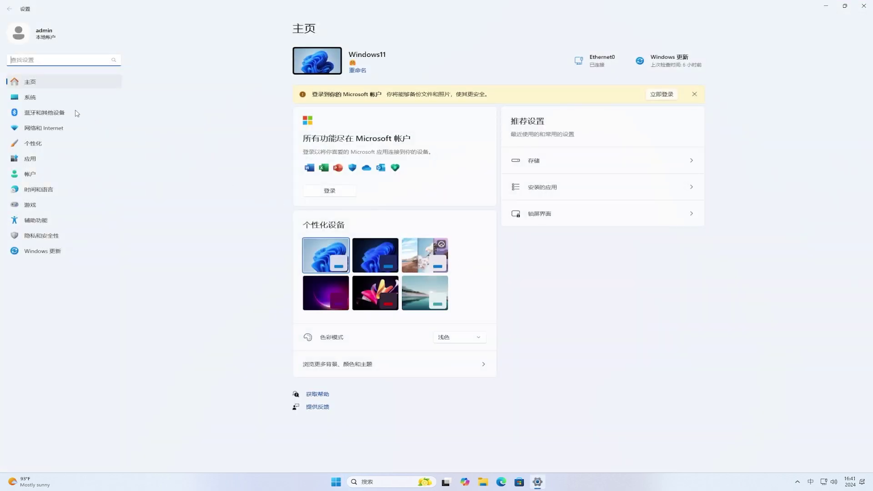
pyautogui.click(50, 102)
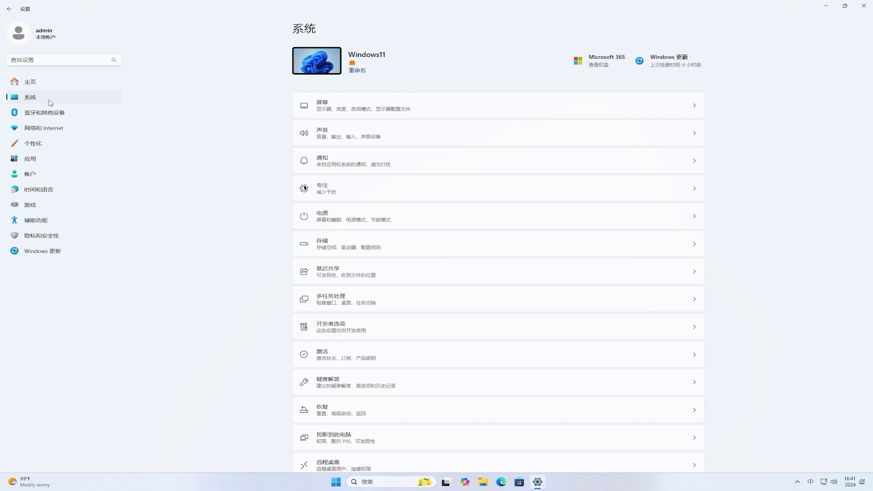
pyautogui.click(321, 245)
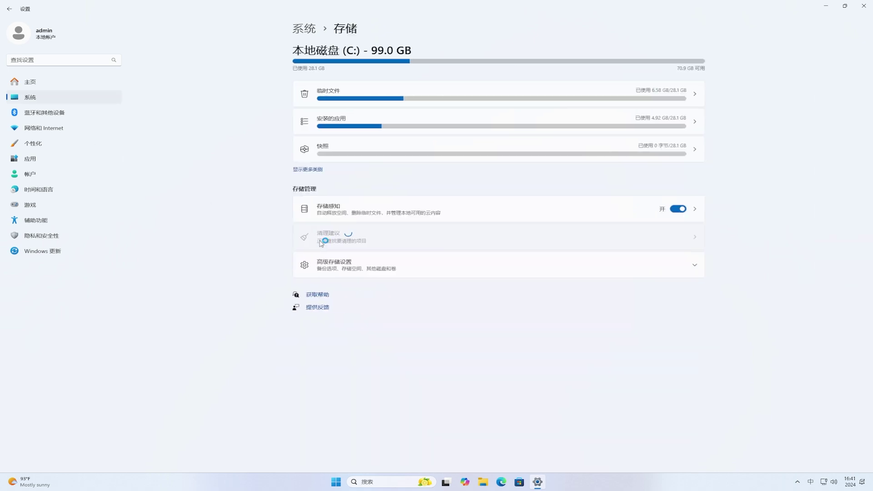
pyautogui.click(328, 95)
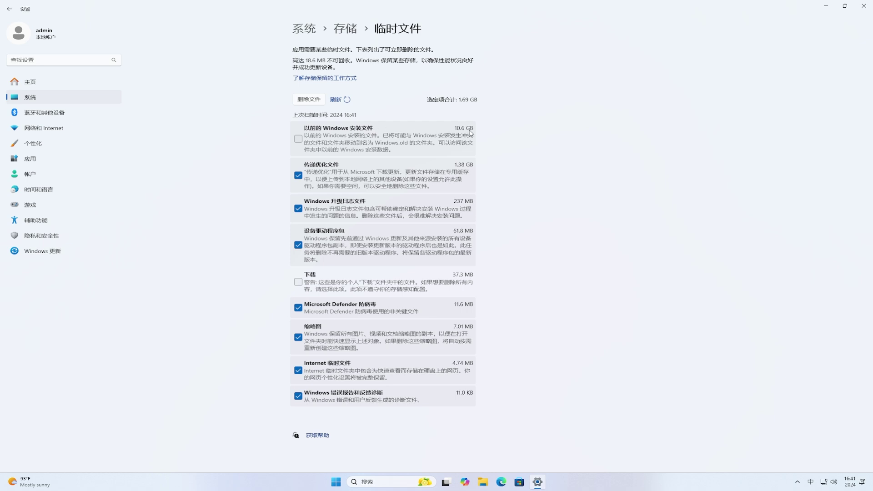
pyautogui.click(300, 141)
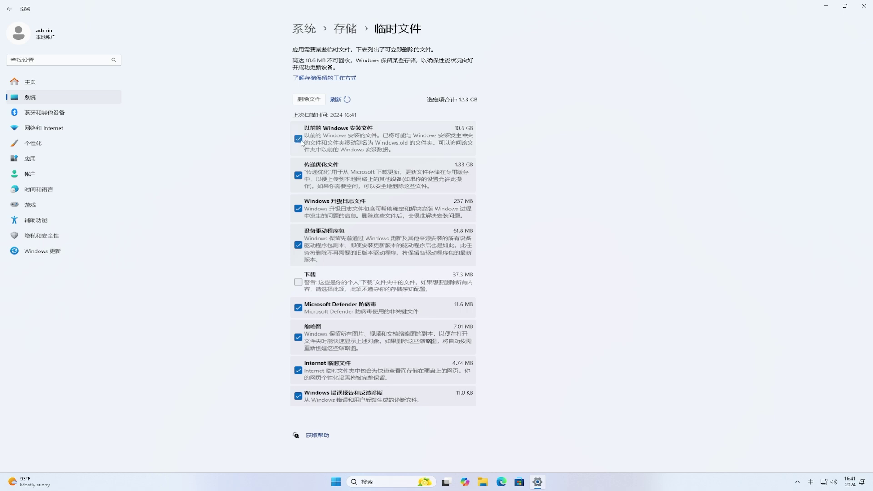
pyautogui.click(308, 102)
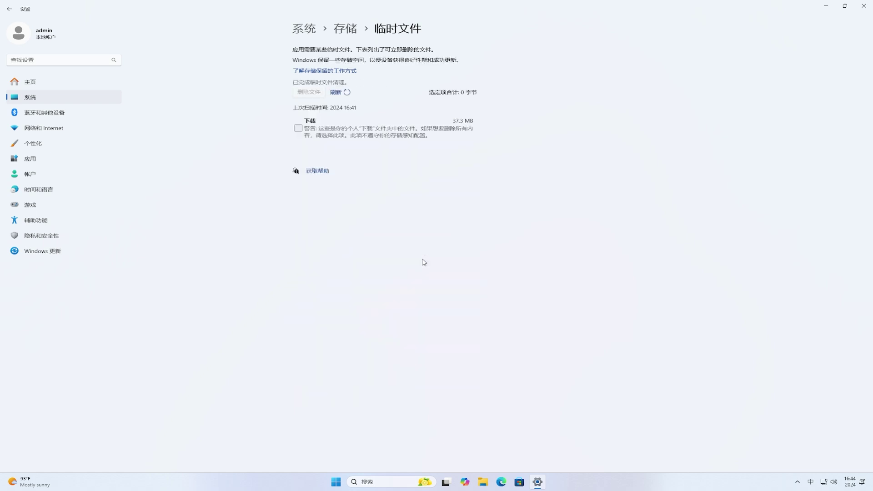
pyautogui.click(864, 5)
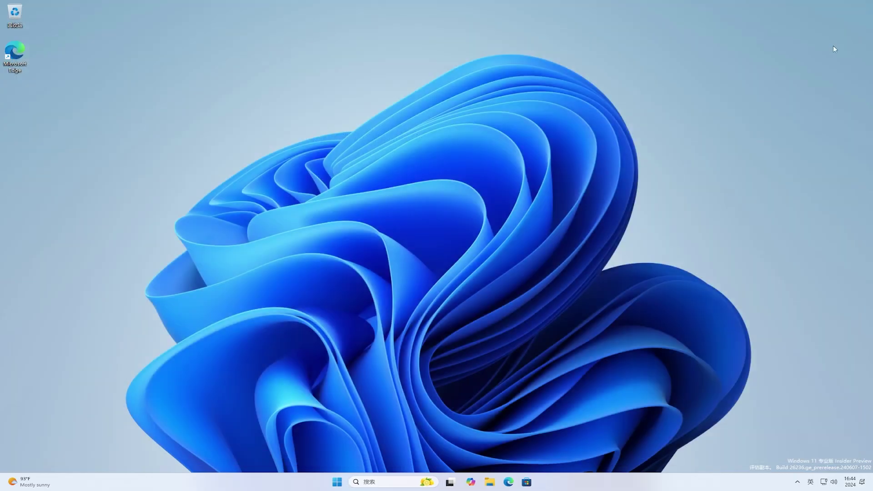
pyautogui.click(492, 484)
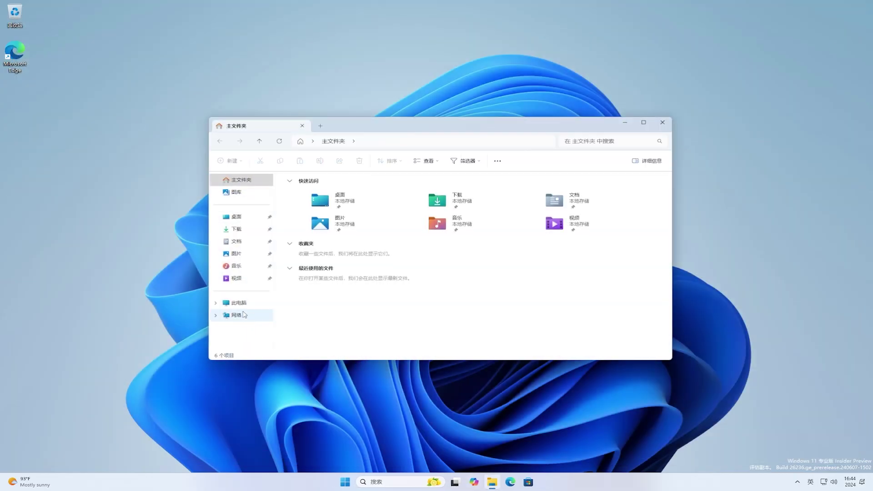
pyautogui.click(239, 303)
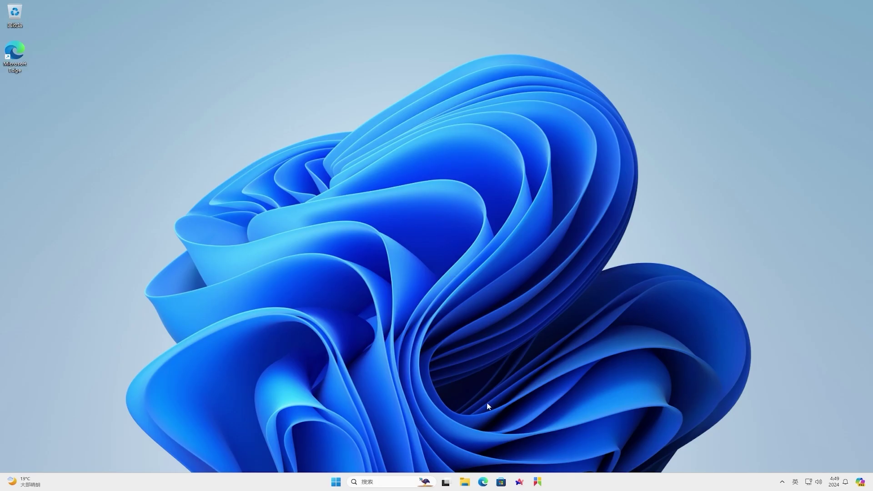
# In Arc, open Google and search for vivetool.
pyautogui.click(520, 482)
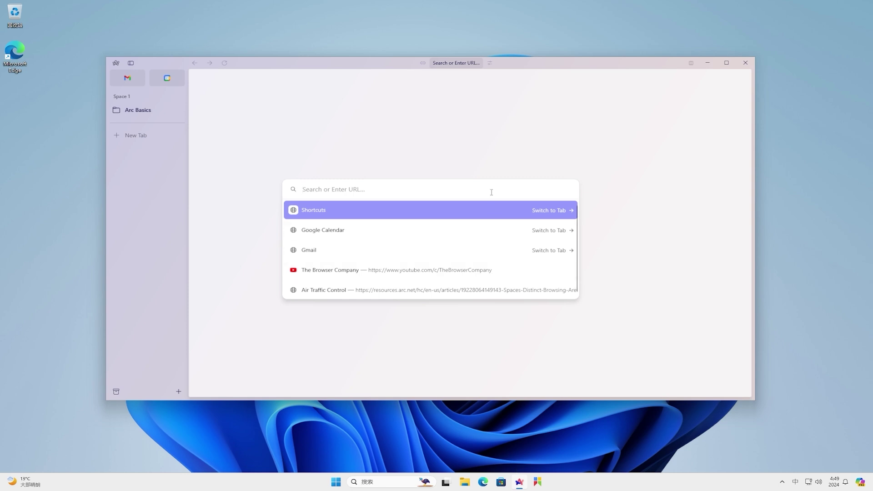
pyautogui.press('shift')
pyautogui.write('www.googl')
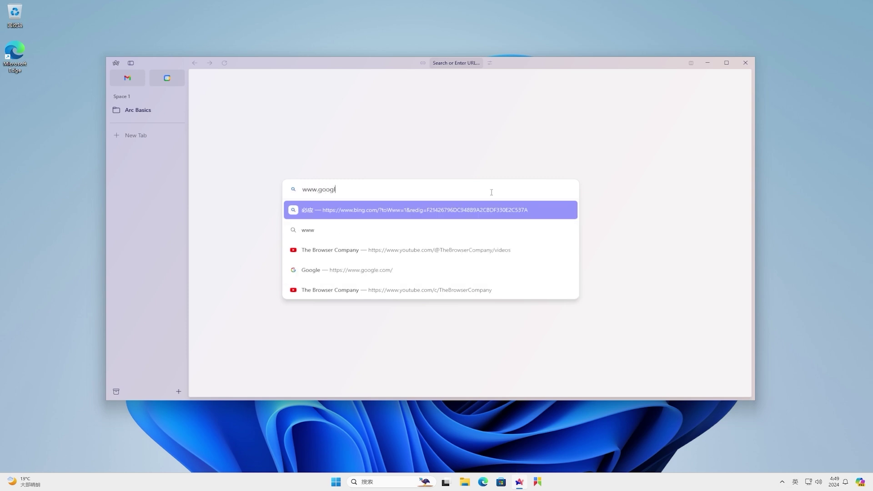
pyautogui.write('e.com/ncr')
pyautogui.hotkey('ctrl', 'a')
pyautogui.press('BackSpace')
pyautogui.press('Escape')
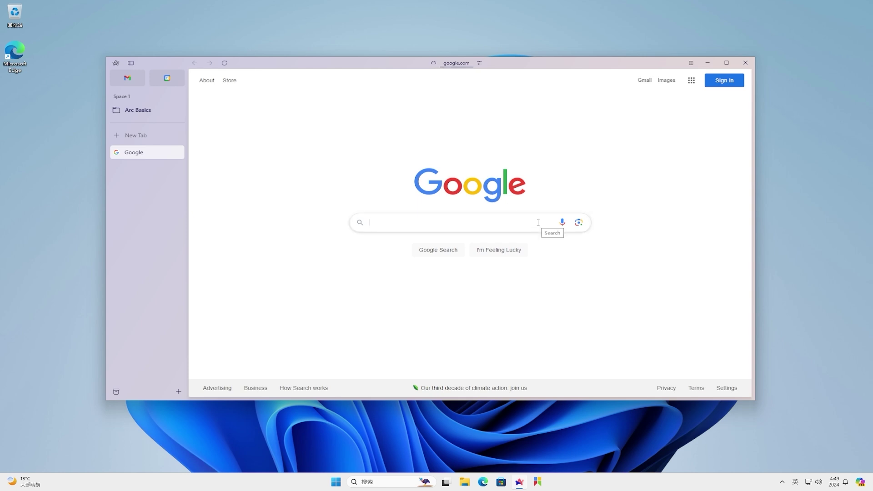
pyautogui.click(538, 222)
pyautogui.write('vivetool')
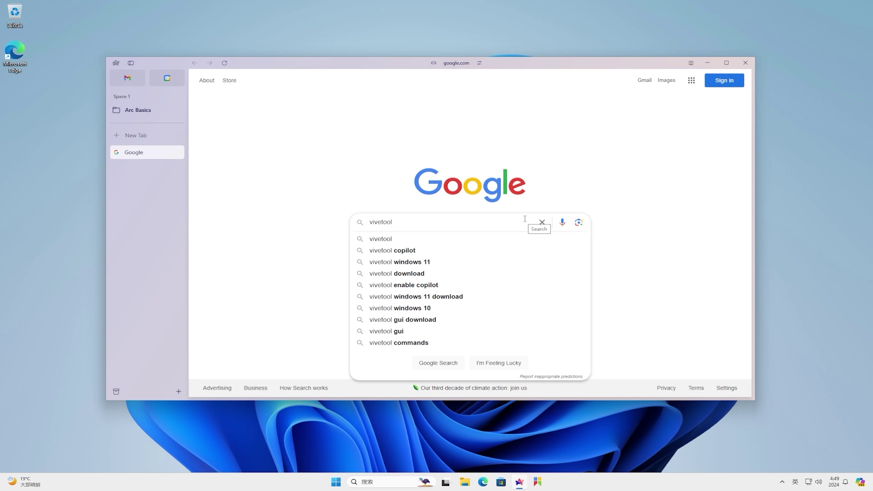
pyautogui.press('Return')
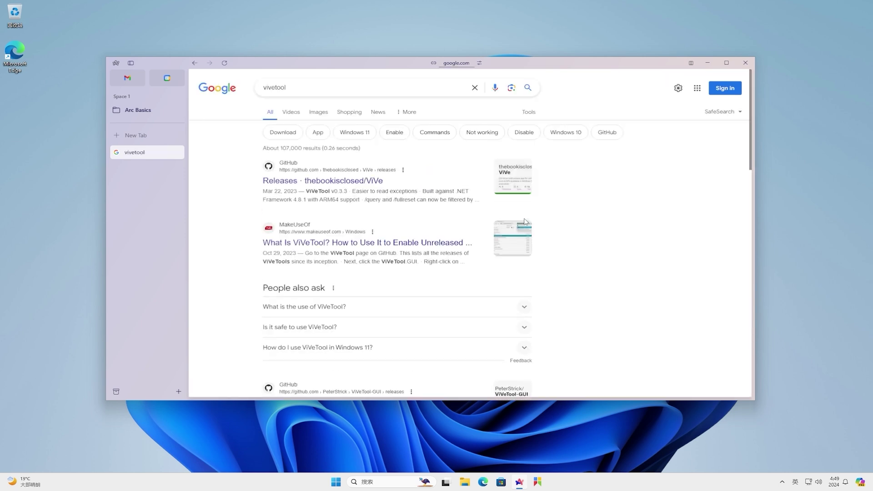
# Download ViVeTool-v0.3.3.zip from the GitHub releases page and show it in File Explorer.
pyautogui.click(368, 180)
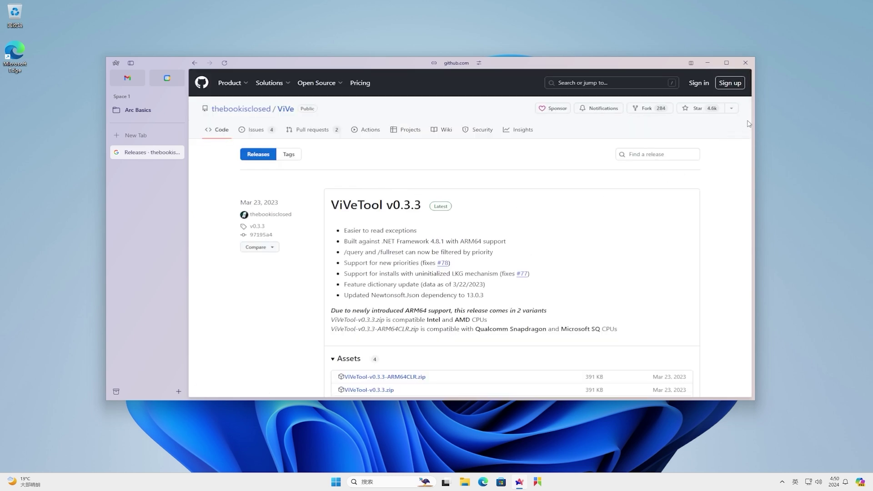
pyautogui.moveTo(751, 124); pyautogui.dragTo(751, 163)
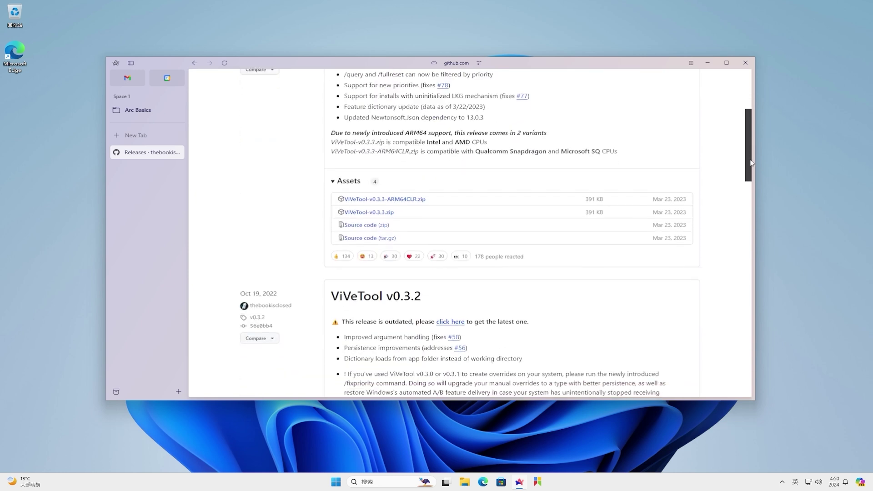
pyautogui.click(374, 216)
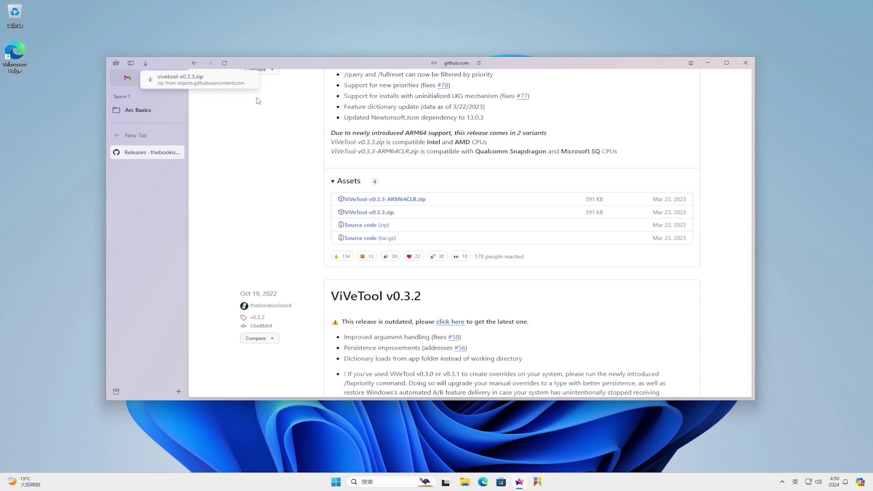
pyautogui.rightClick(249, 82)
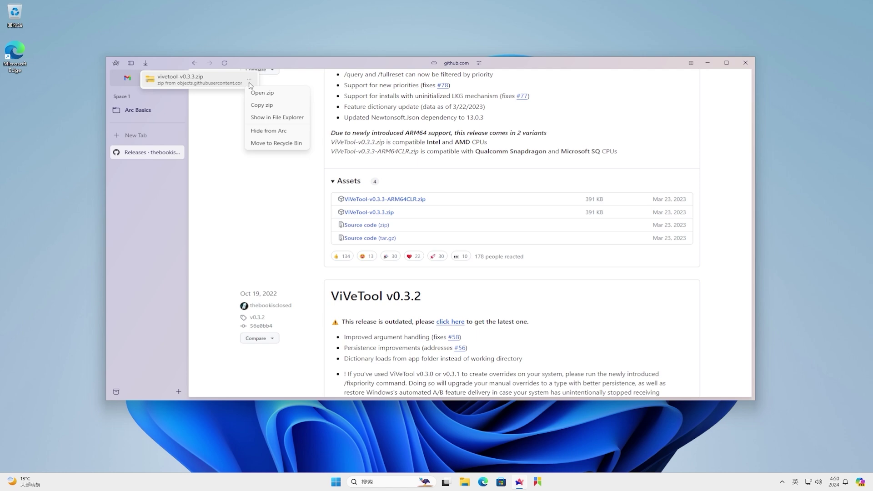
pyautogui.click(269, 118)
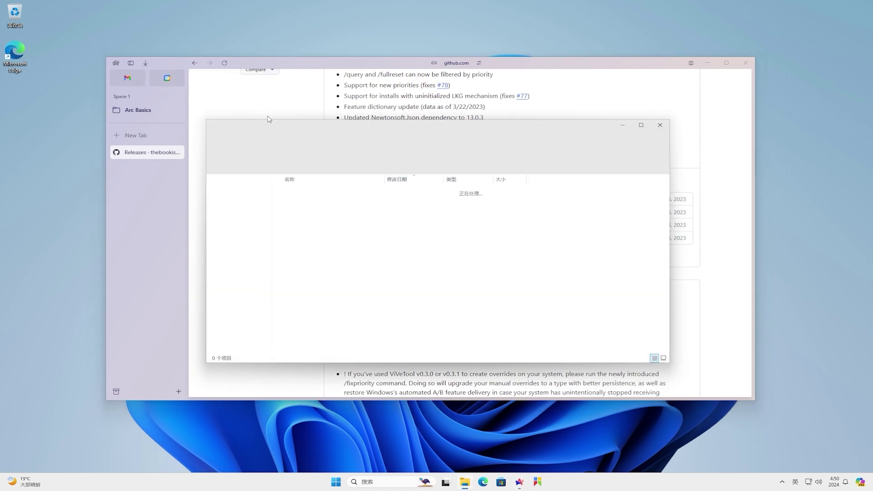
# Create a new desktop folder named vivetool.
pyautogui.click(708, 63)
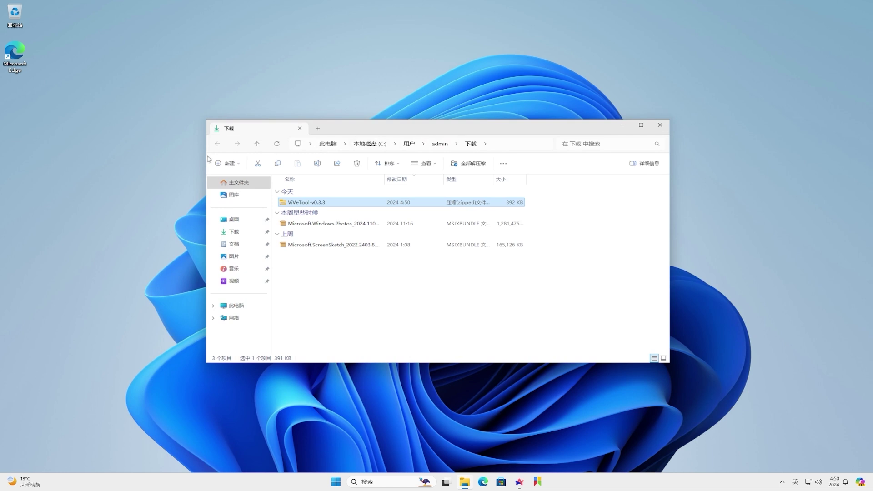
pyautogui.rightClick(12, 117)
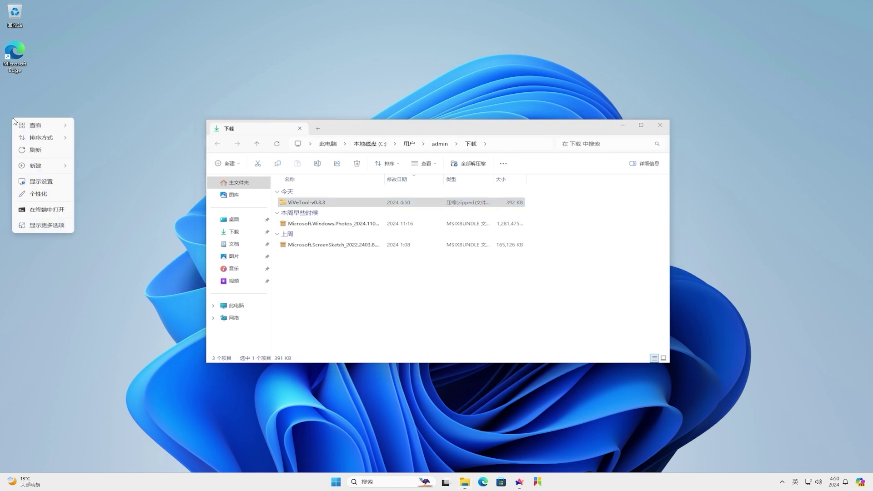
pyautogui.moveTo(34, 167)
pyautogui.click(81, 167)
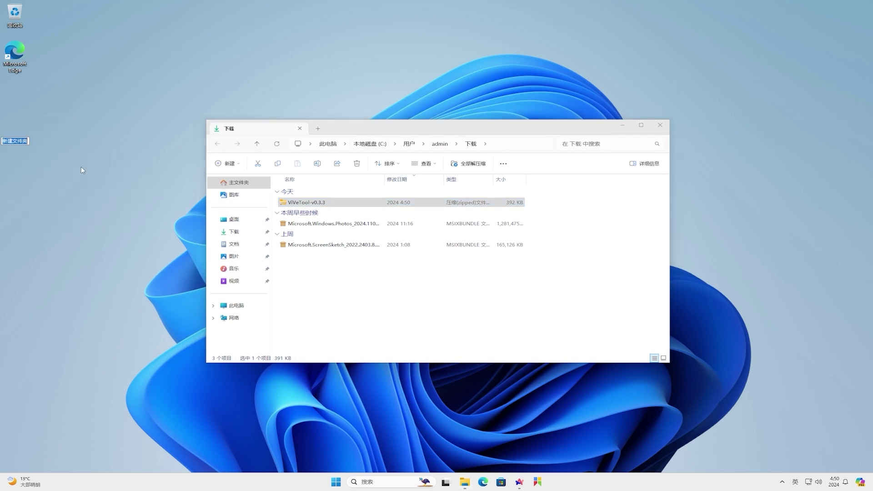
pyautogui.write('vivetool')
pyautogui.press('Return')
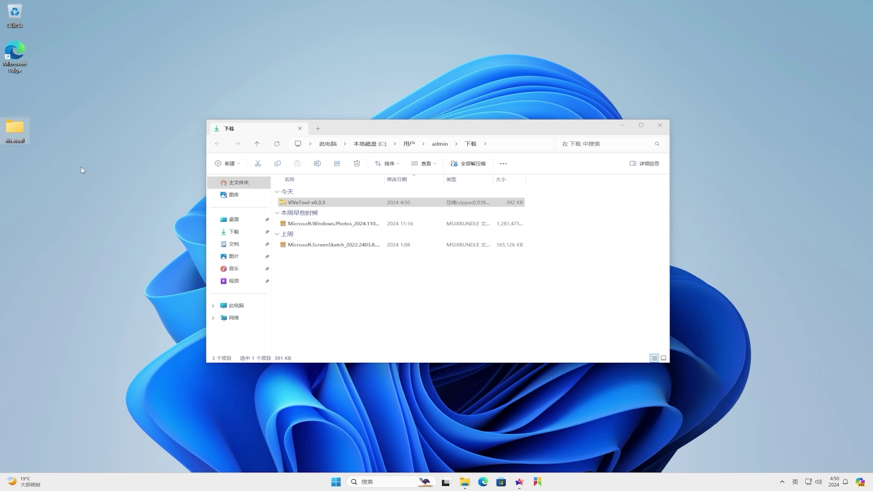
# Copy the four files from ViVeTool-v0.3.3.zip into the vivetool folder and close Explorer.
pyautogui.doubleClick(356, 204)
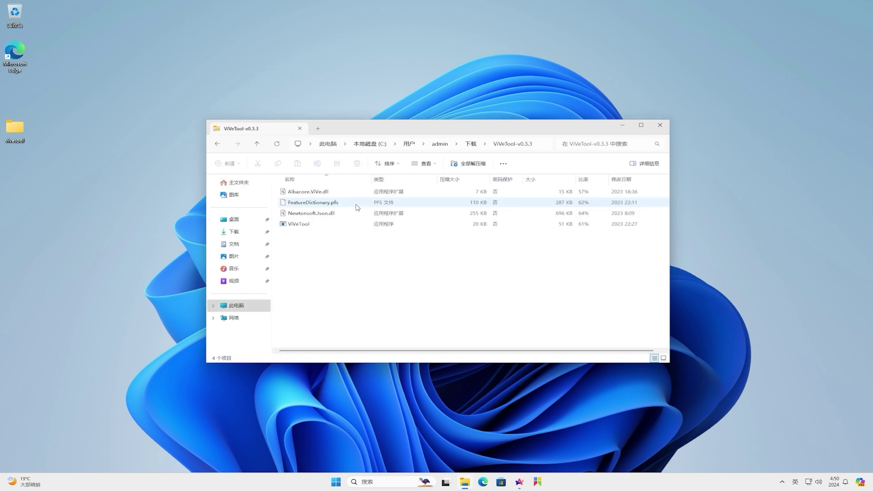
pyautogui.moveTo(370, 249); pyautogui.dragTo(8, 135)
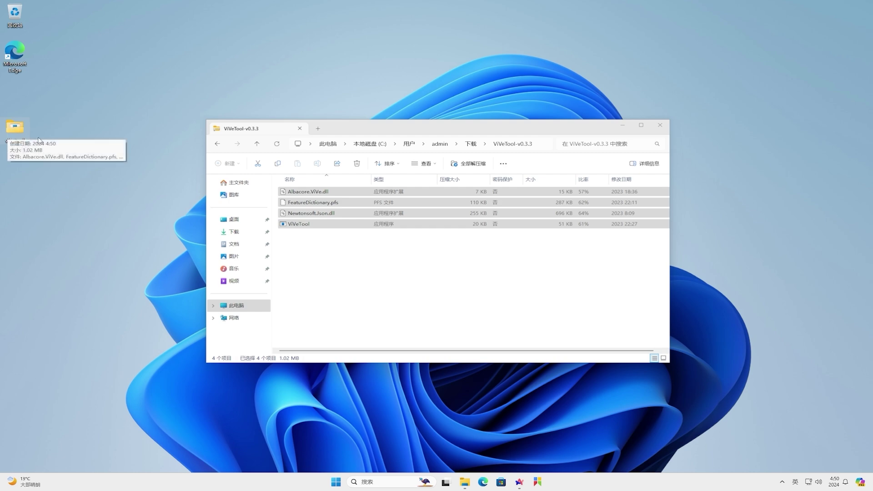
pyautogui.click(661, 126)
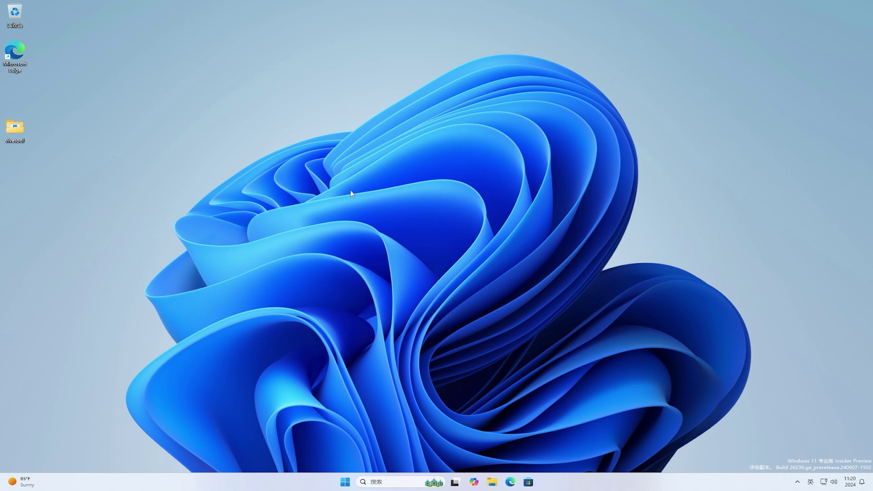
# Copy the vivetool folder's path from the Explorer address bar.
pyautogui.doubleClick(19, 130)
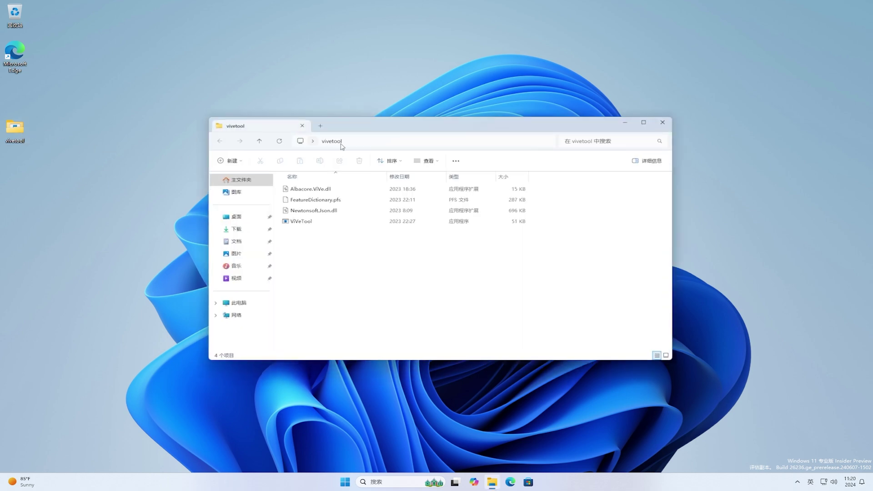
pyautogui.click(444, 142)
pyautogui.hotkey('ctrl', 'c')
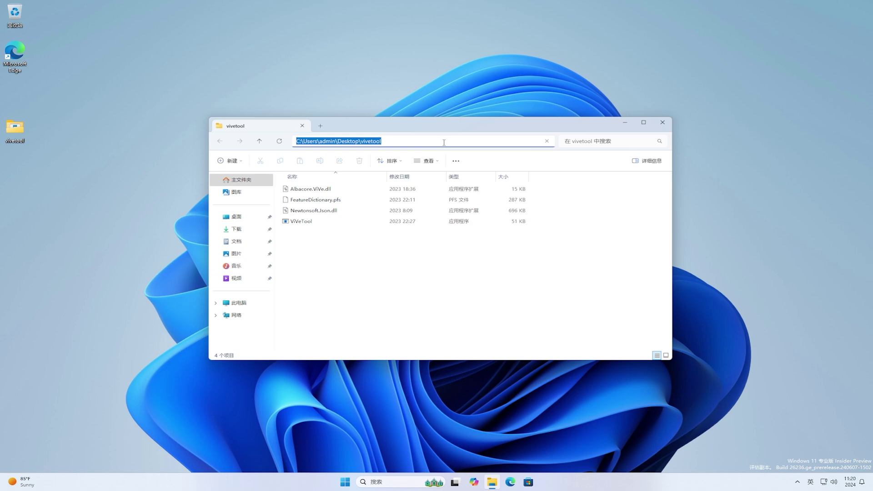
pyautogui.rightClick(444, 142)
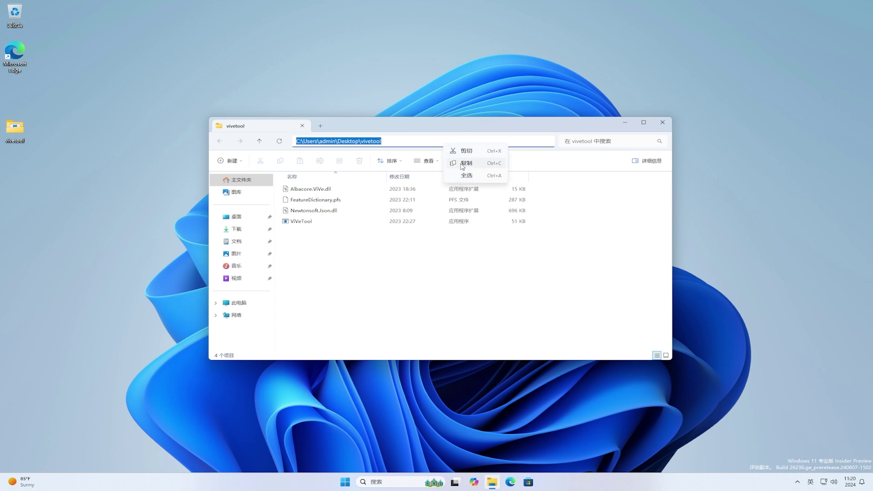
pyautogui.click(463, 163)
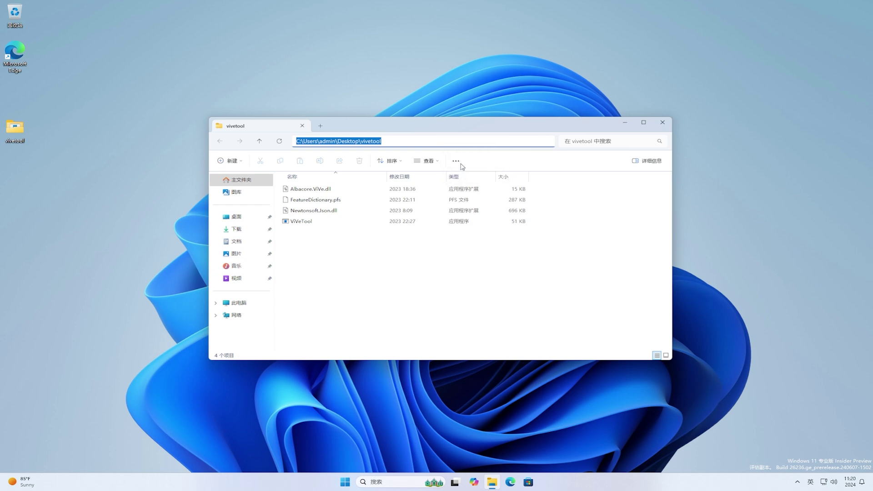
pyautogui.click(626, 125)
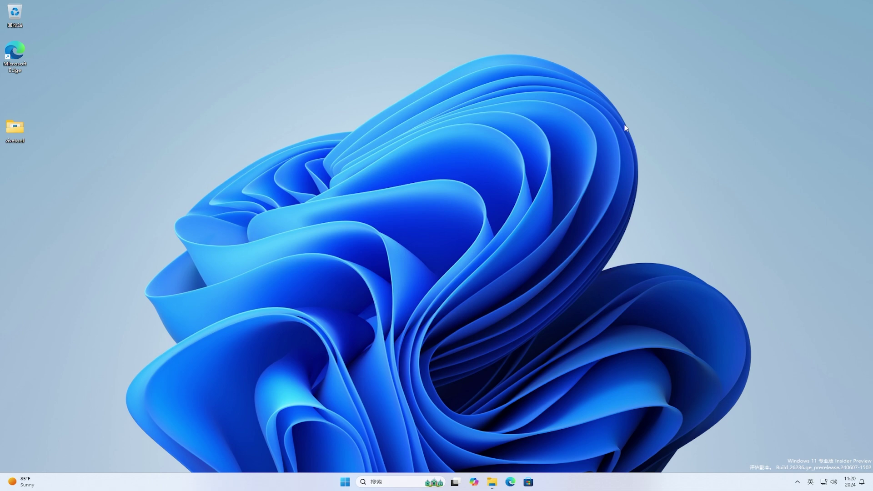
# Search for cmd in Start and run it as administrator.
pyautogui.click(345, 483)
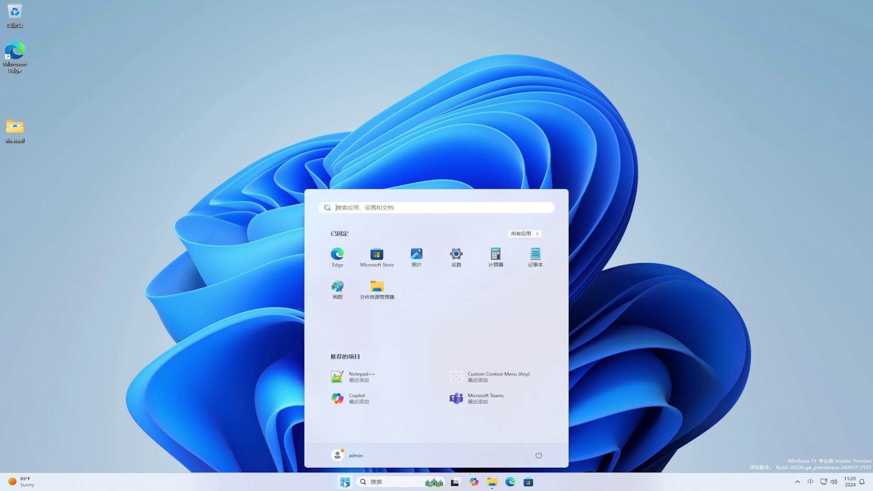
pyautogui.write('cmd')
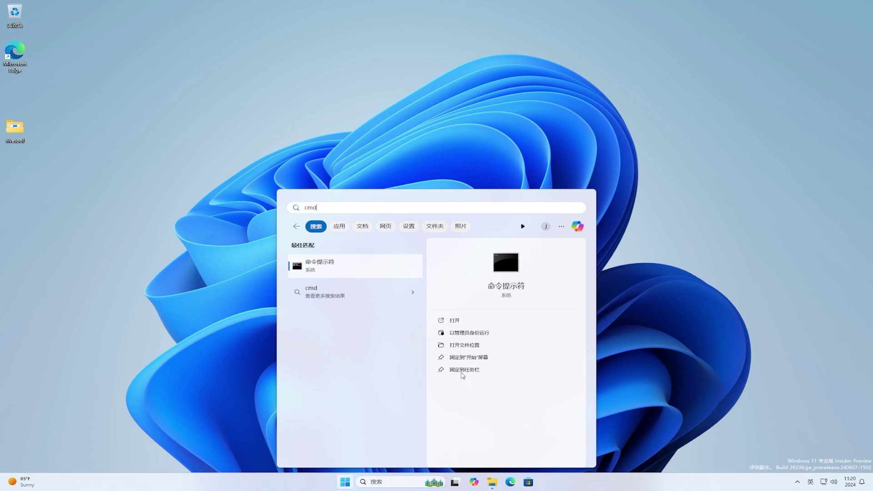
pyautogui.click(492, 334)
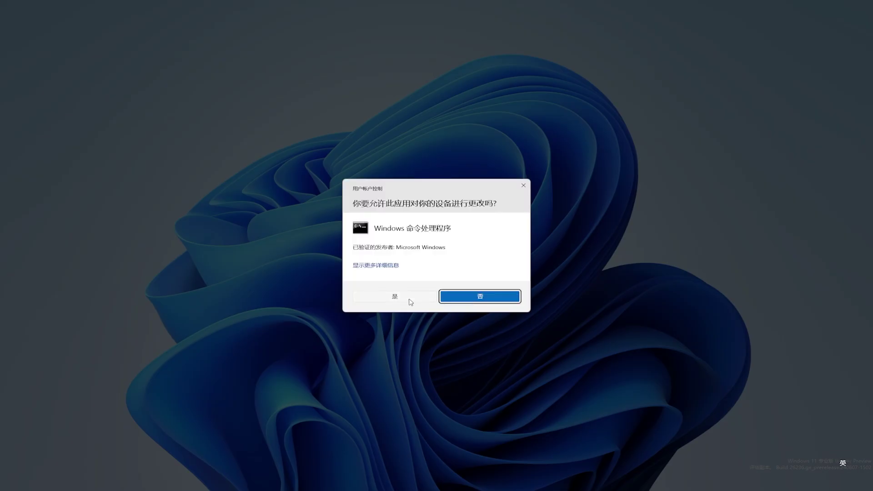
# Approve the UAC prompt and change Command Prompt to the pasted vivetool folder path.
pyautogui.click(409, 299)
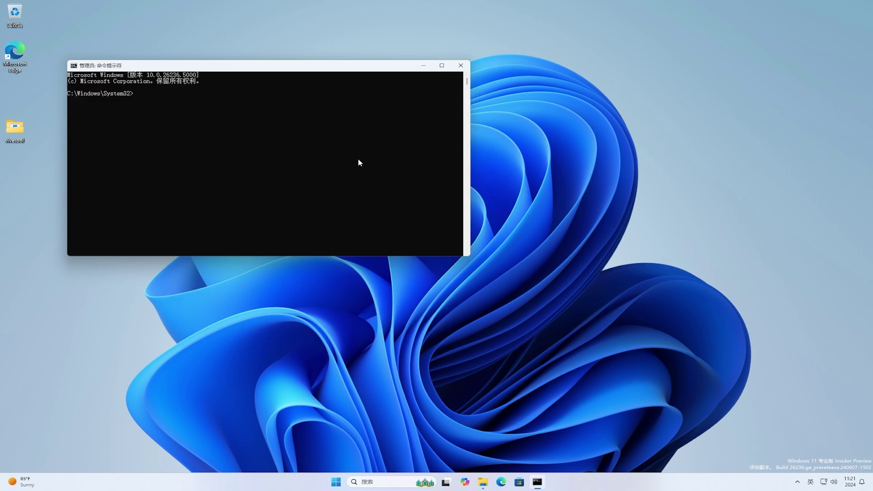
pyautogui.moveTo(312, 69); pyautogui.dragTo(475, 147)
pyautogui.click(553, 195)
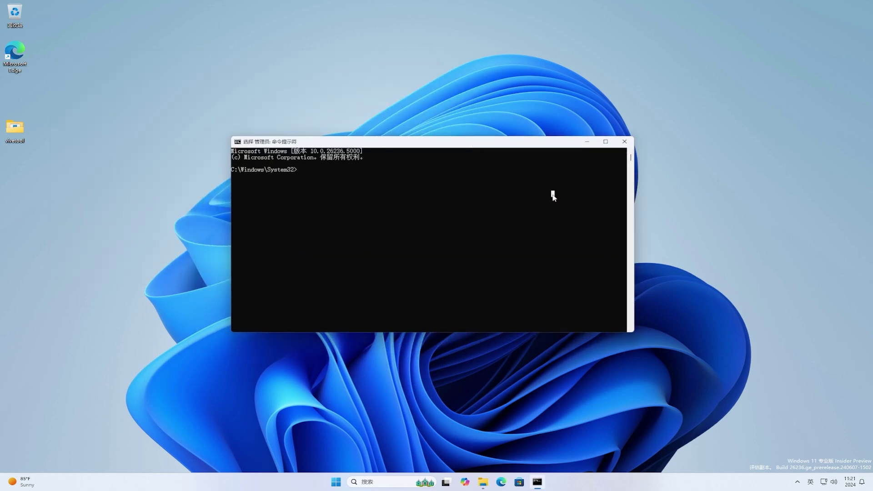
pyautogui.write('cd')
pyautogui.hotkey('ctrl', 'v')
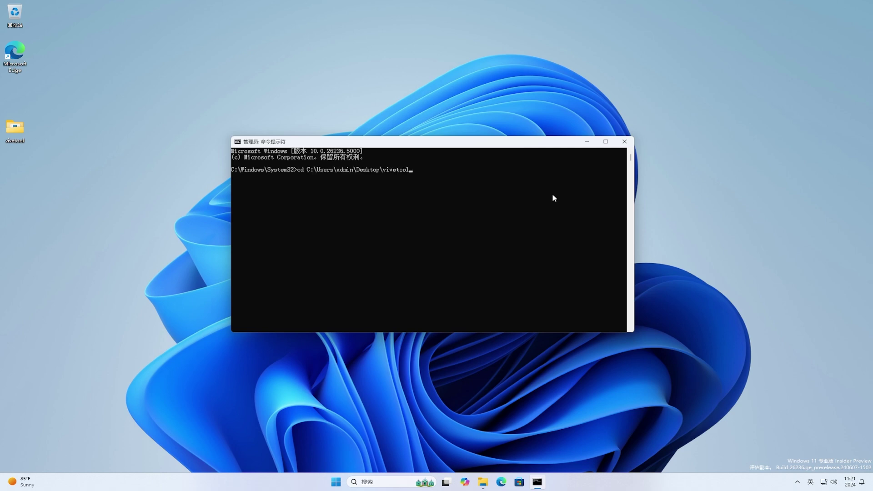
pyautogui.press('Return')
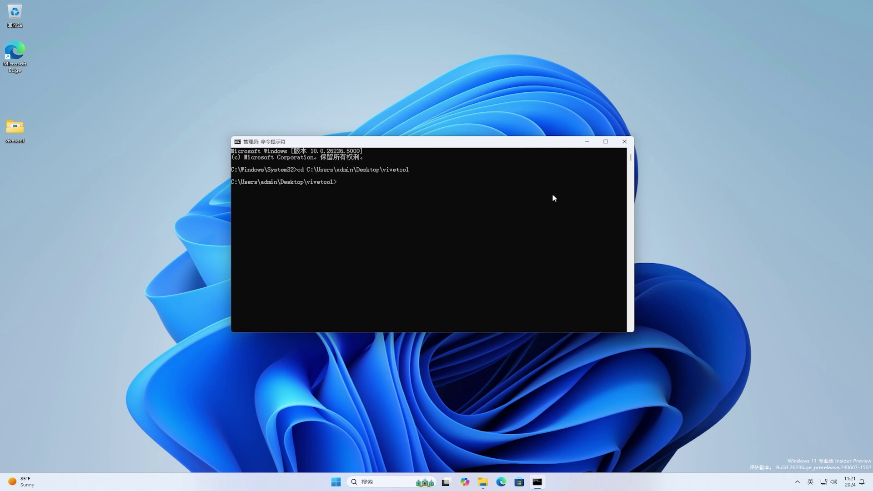
# Run vivetool /enable for feature IDs 51407079 and 42941381, then close the console.
pyautogui.write('vivetool /enable /id:51407079')
pyautogui.press('Return')
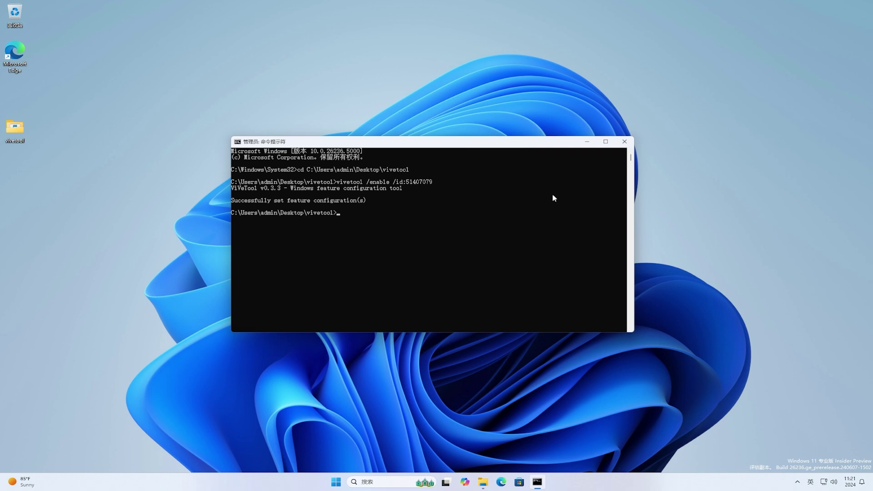
pyautogui.write('vivetool /enable /id:42941381')
pyautogui.press('Return')
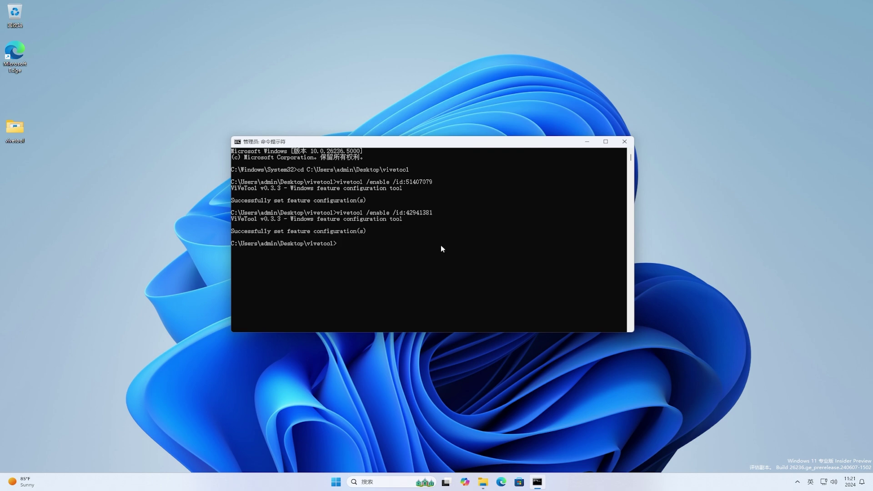
pyautogui.click(624, 141)
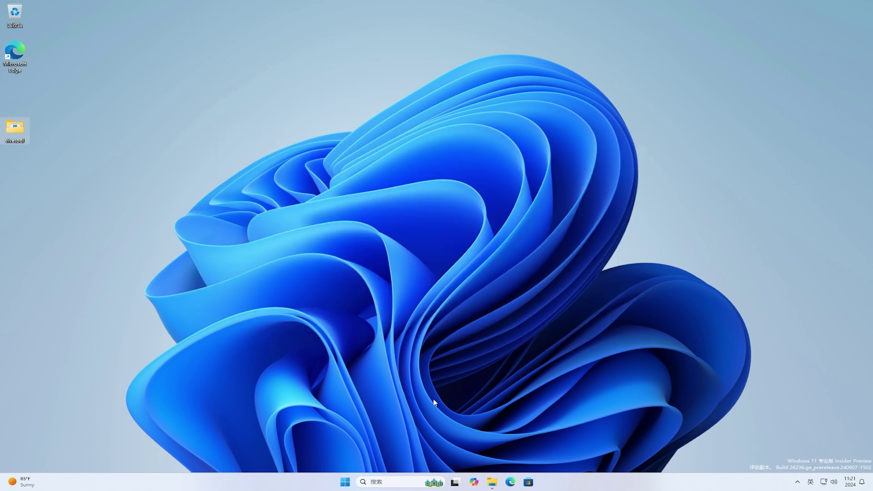
# Restart the PC from the Start menu's Power options.
pyautogui.click(345, 482)
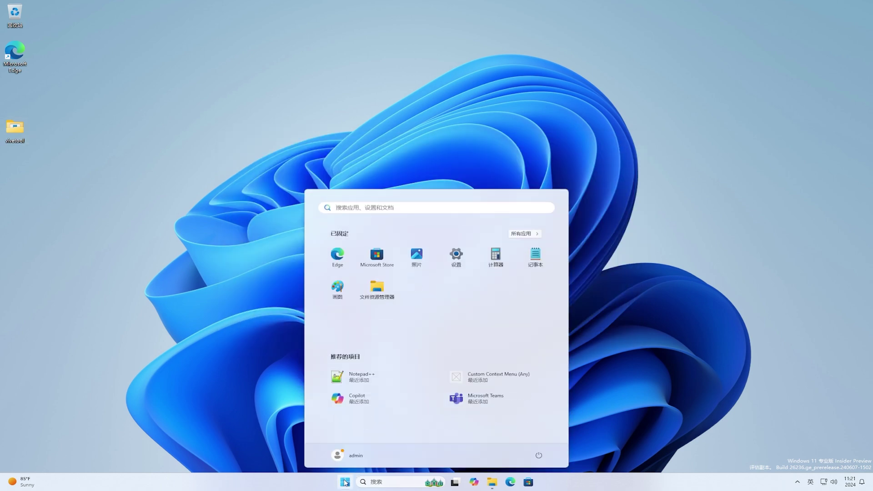
pyautogui.click(539, 455)
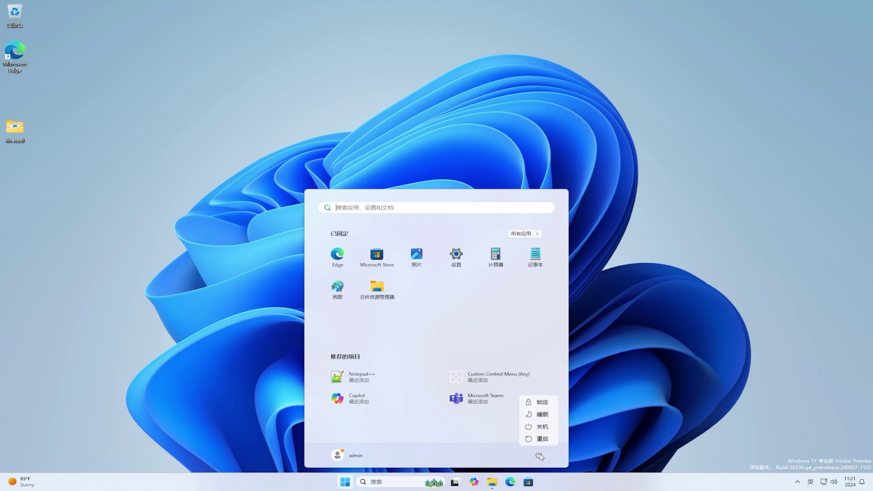
pyautogui.click(542, 439)
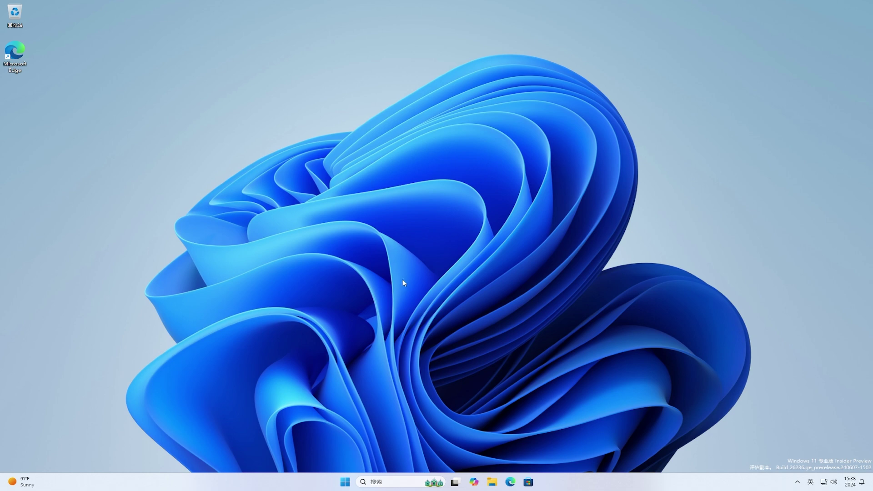
# Open Settings, go to Privacy & security and open the Generative AI permission page.
pyautogui.click(348, 480)
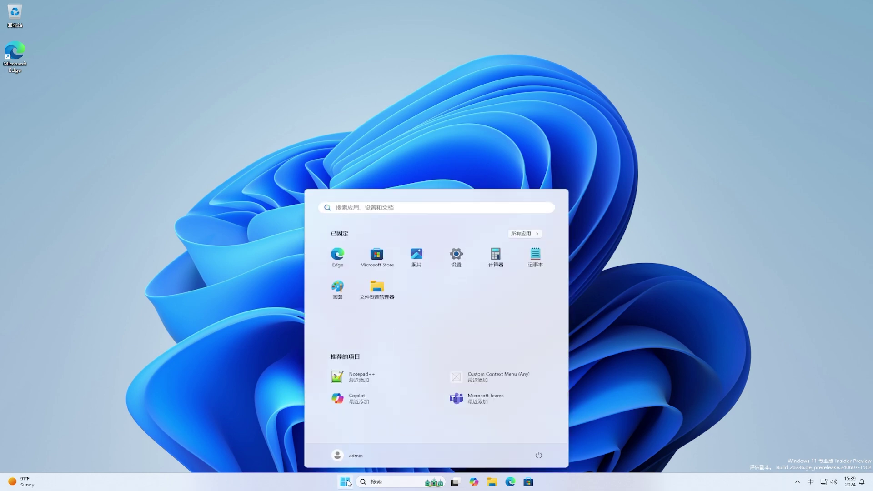
pyautogui.click(457, 258)
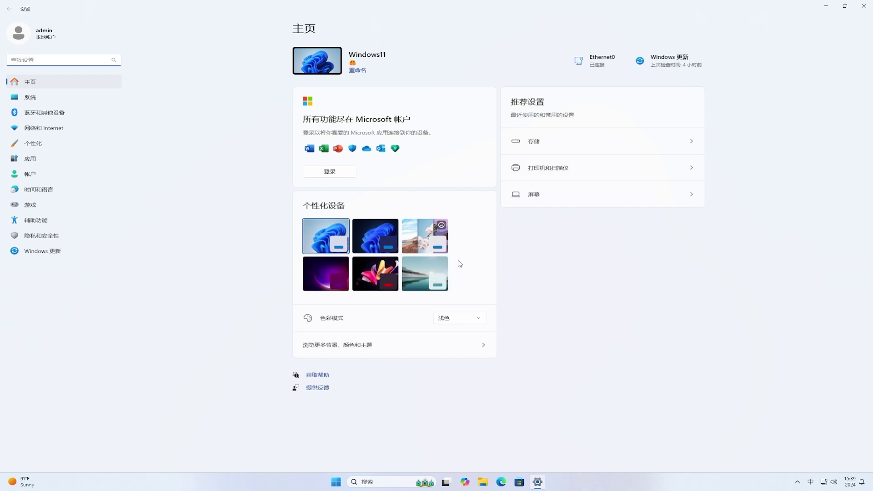
pyautogui.click(52, 237)
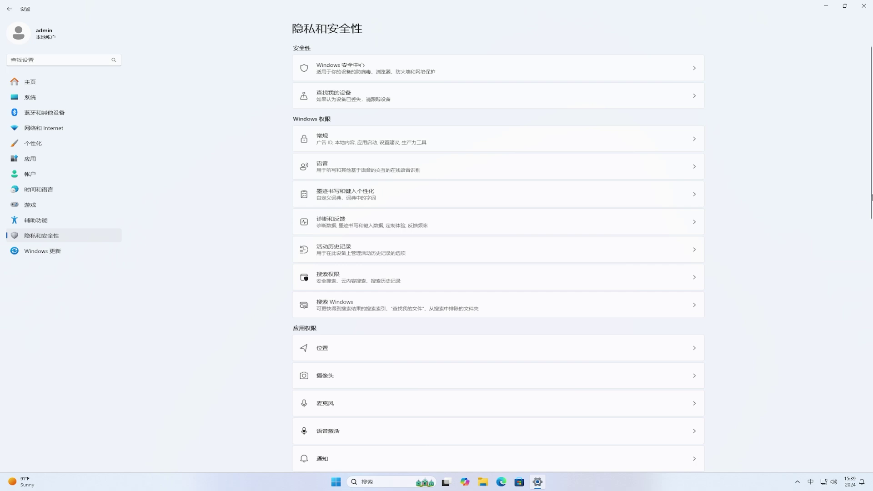
pyautogui.moveTo(869, 213); pyautogui.dragTo(867, 452)
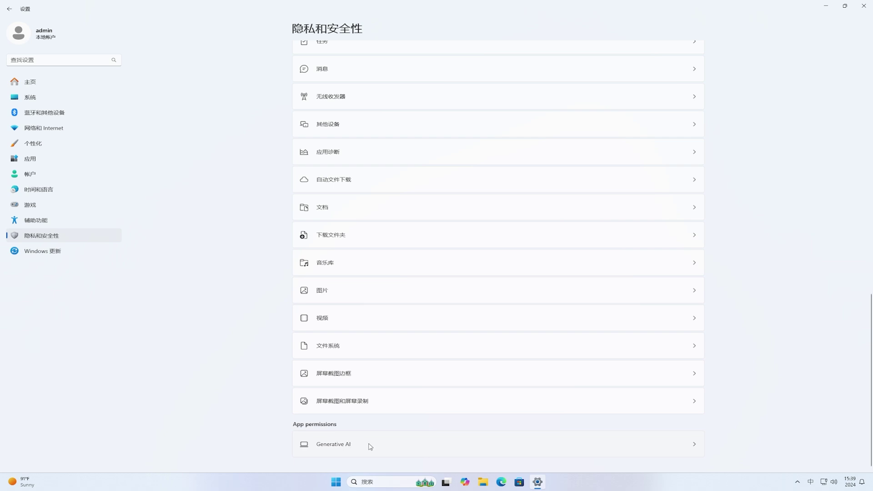
pyautogui.click(389, 445)
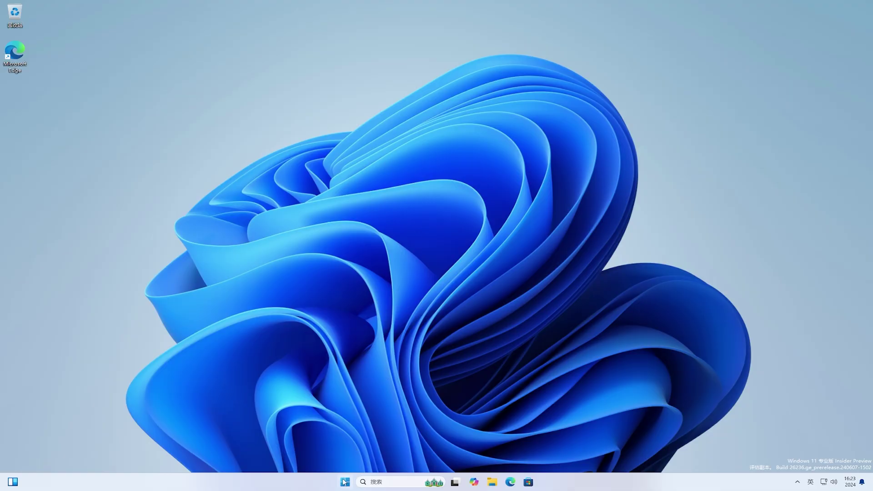
# In Settings, sign in with the Microsoft account's e-mail address and password.
pyautogui.click(345, 482)
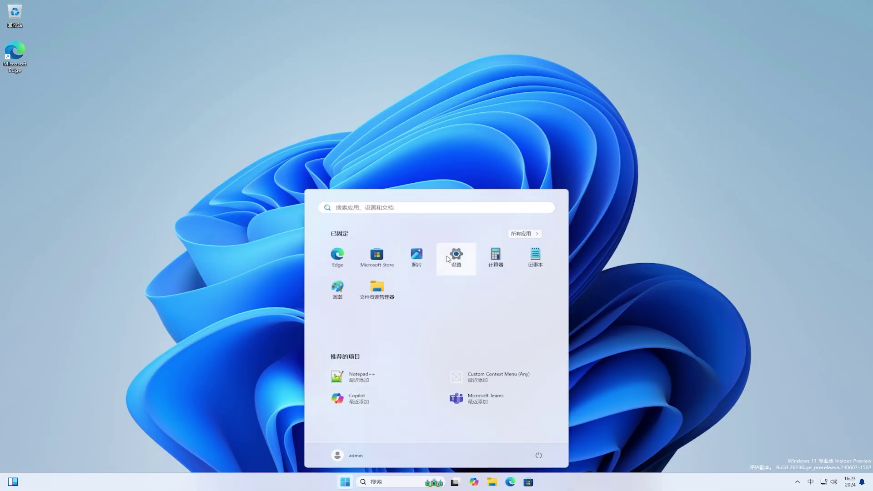
pyautogui.click(449, 259)
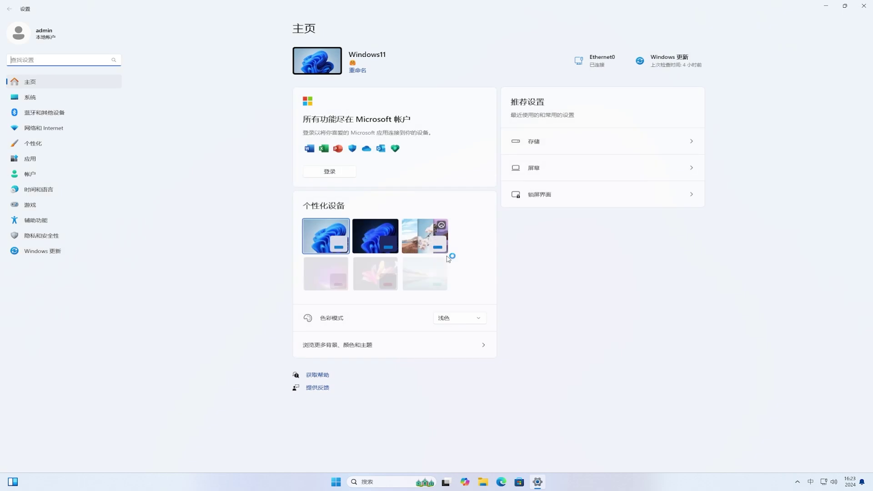
pyautogui.click(349, 176)
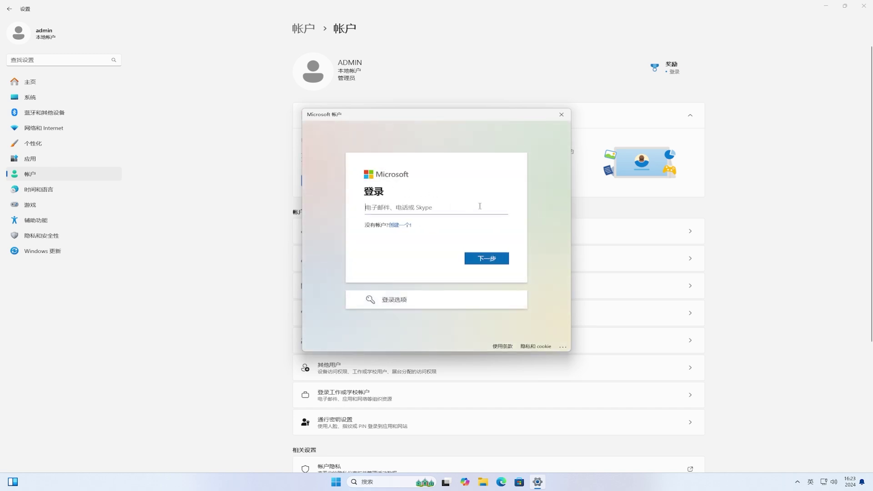
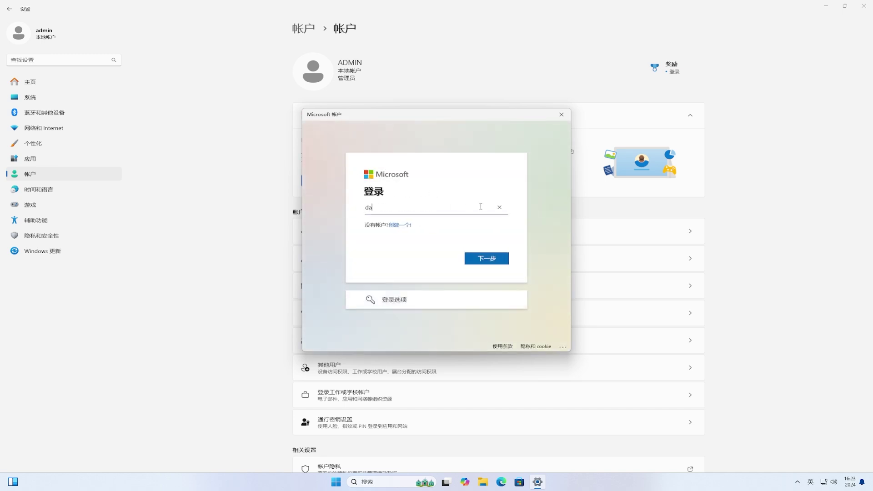
pyautogui.click(492, 257)
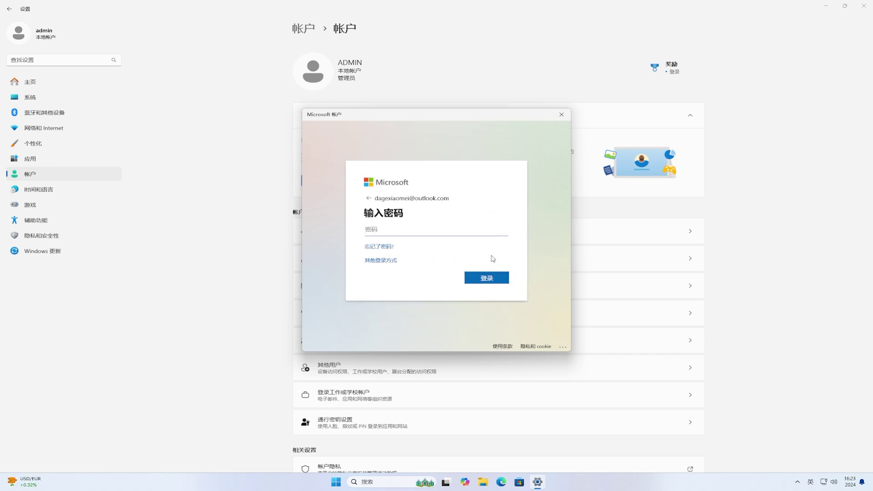
pyautogui.write('****************')
pyautogui.click(502, 281)
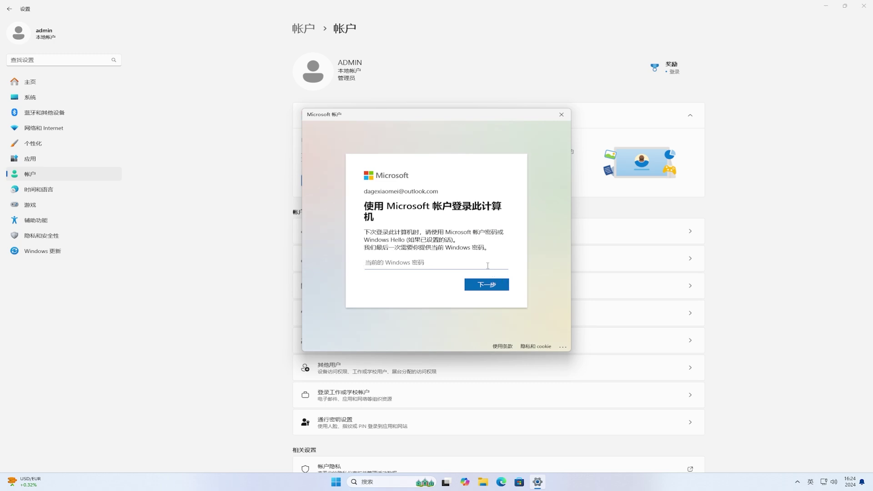
# Confirm with the current Windows password, set a Windows Hello PIN, and dismiss the recovery reminder.
pyautogui.write('•')
pyautogui.click(494, 286)
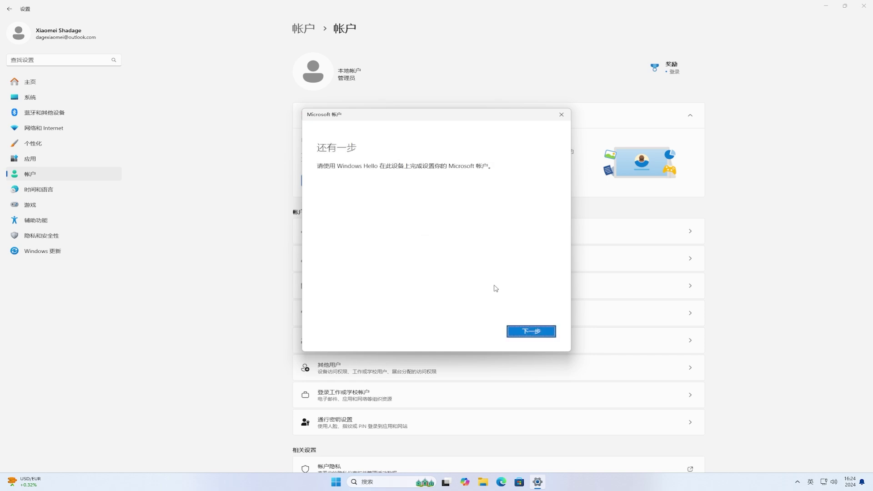
pyautogui.click(541, 335)
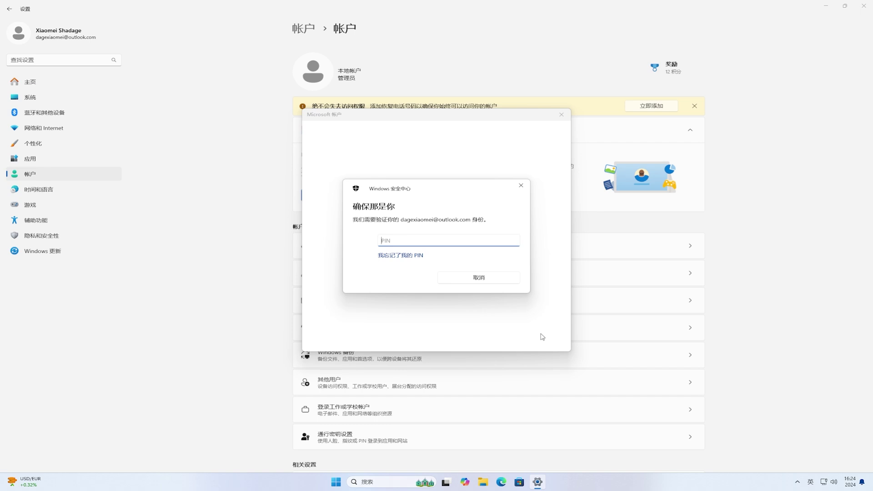
pyautogui.write('1234')
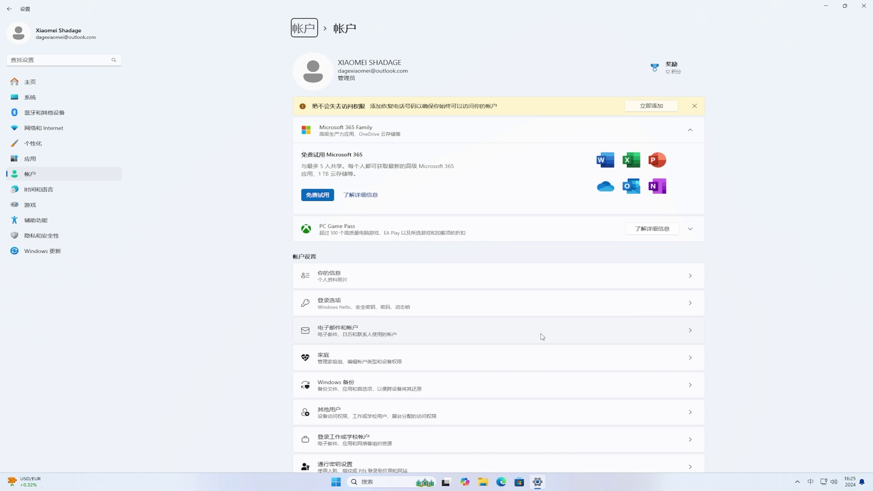
pyautogui.click(694, 106)
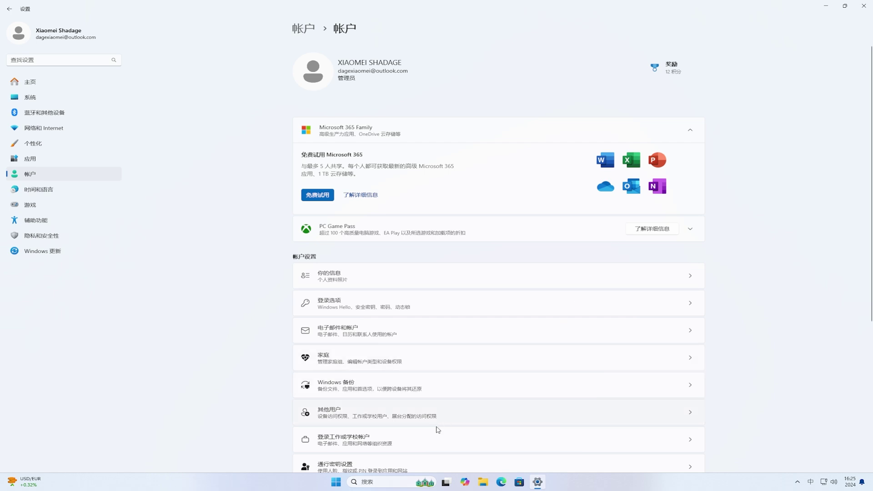
pyautogui.click(339, 483)
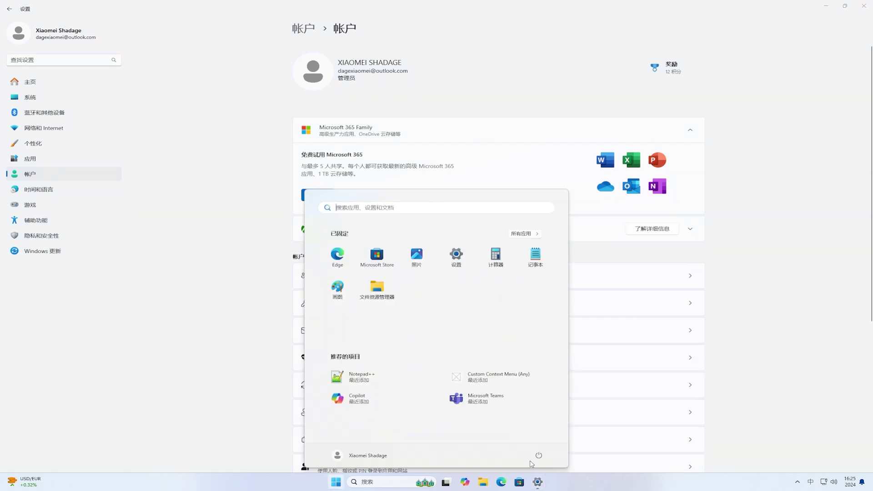
# Restart the PC, then get past the lock screen and sign back in with the PIN.
pyautogui.click(539, 456)
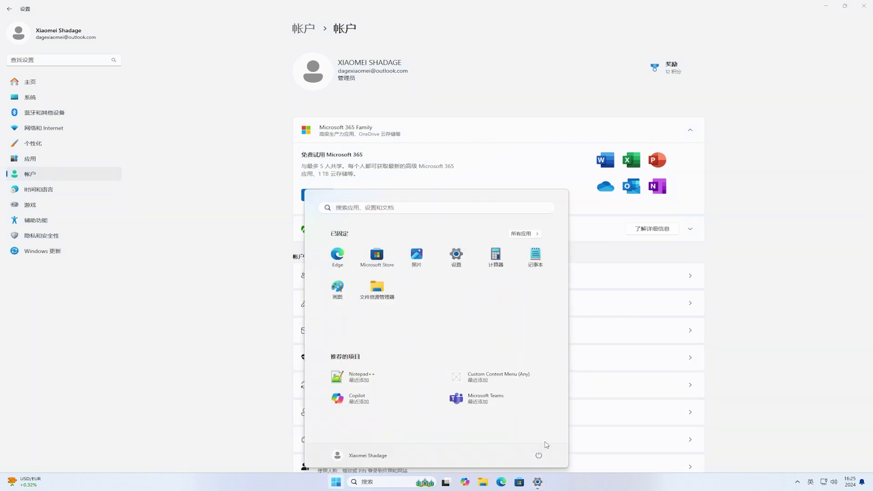
pyautogui.click(541, 439)
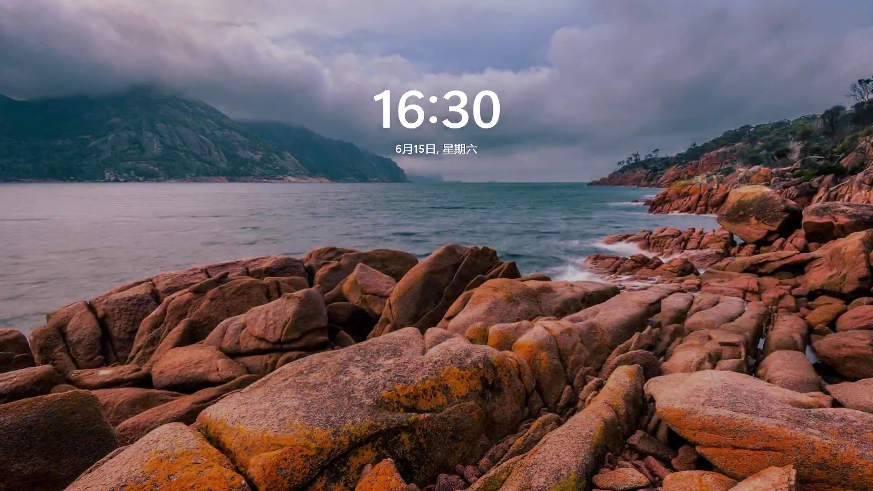
pyautogui.press('space')
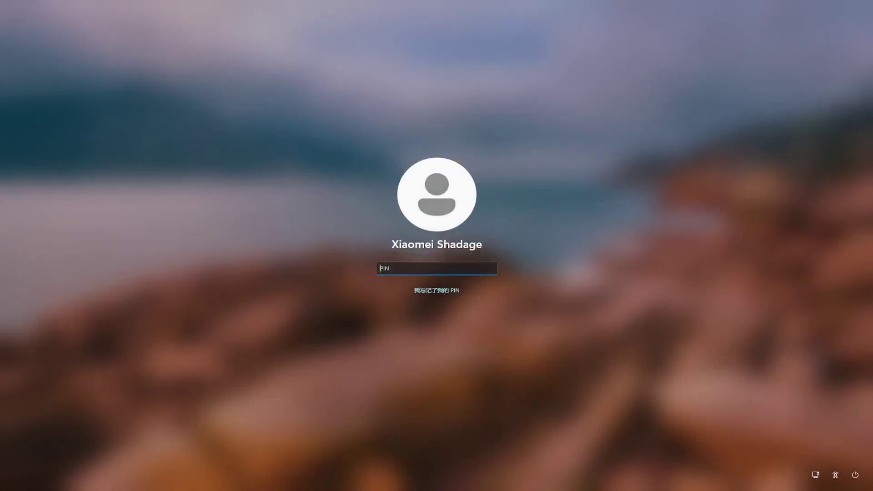
pyautogui.write('1234')
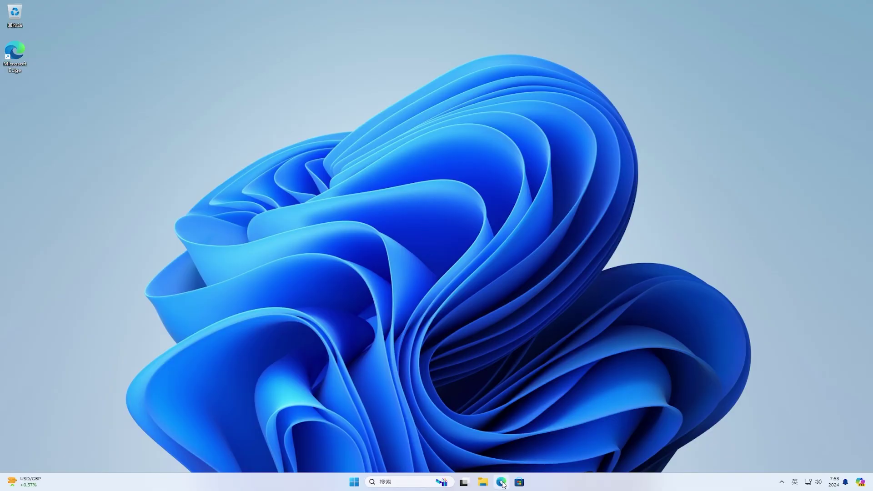
# Launch Edge, check About shows 126.0.2592.56 up to date, and start profile sign-in.
pyautogui.click(502, 482)
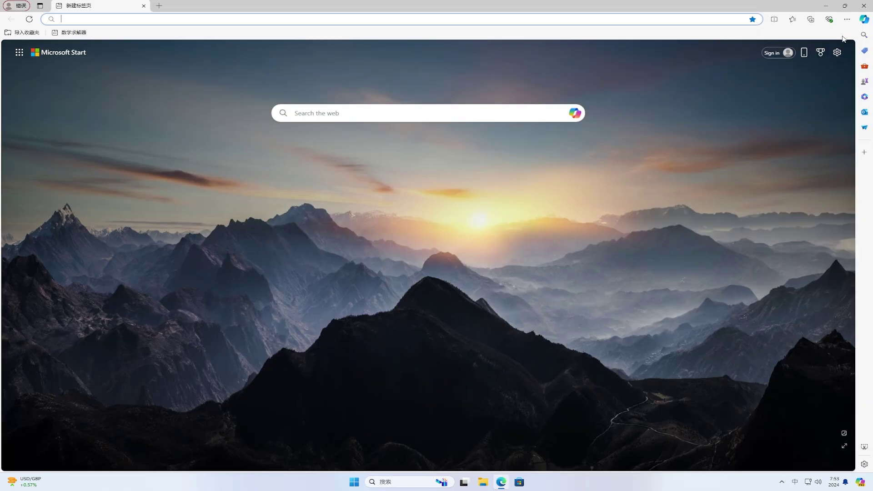
pyautogui.click(846, 19)
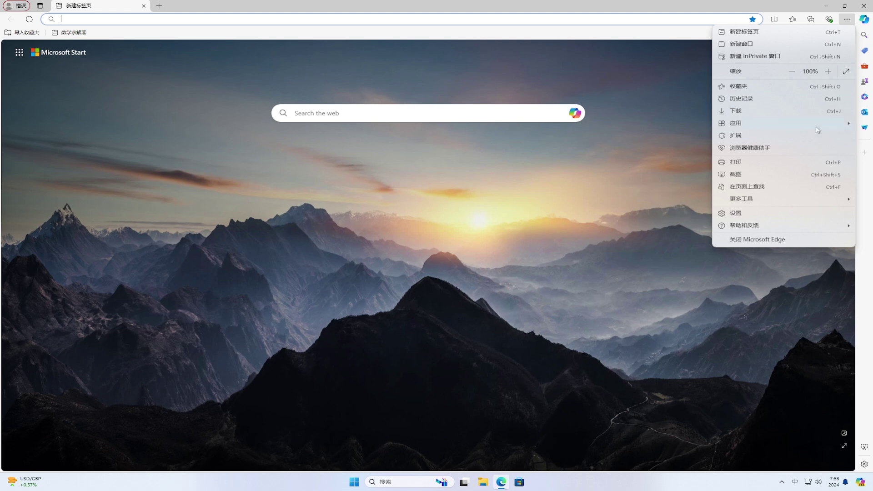
pyautogui.moveTo(799, 227)
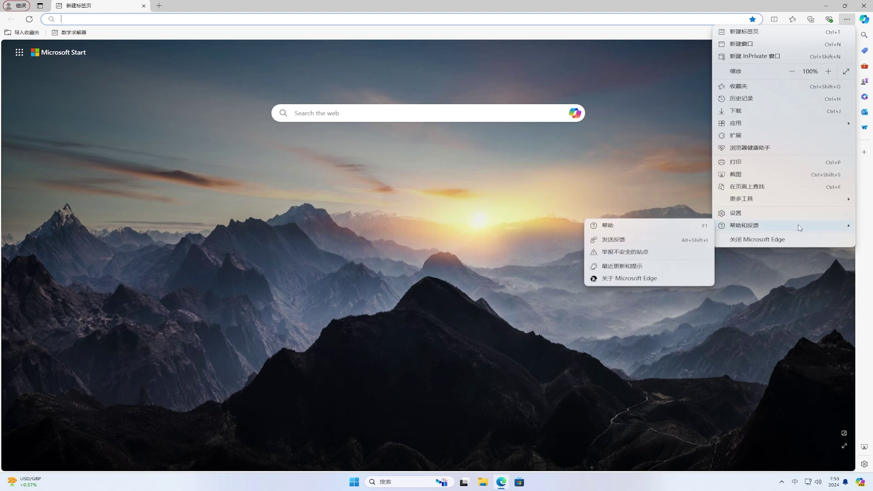
pyautogui.click(654, 278)
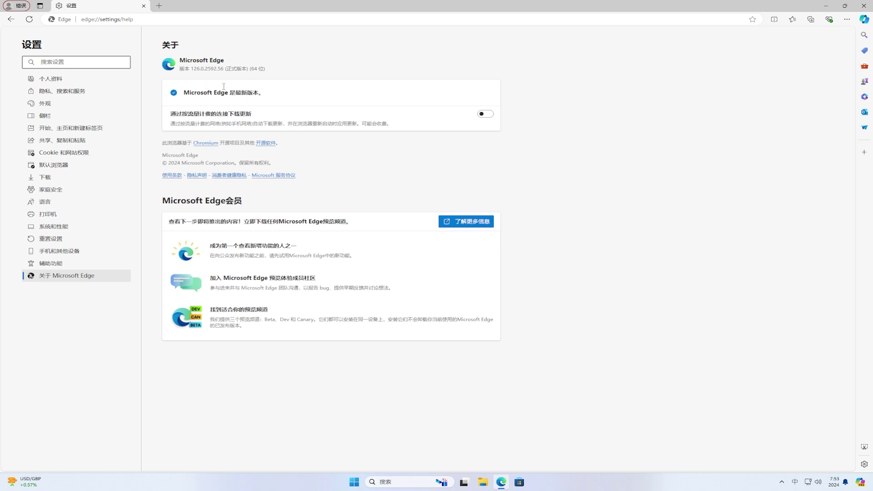
pyautogui.moveTo(190, 67); pyautogui.dragTo(274, 72)
pyautogui.click(274, 72)
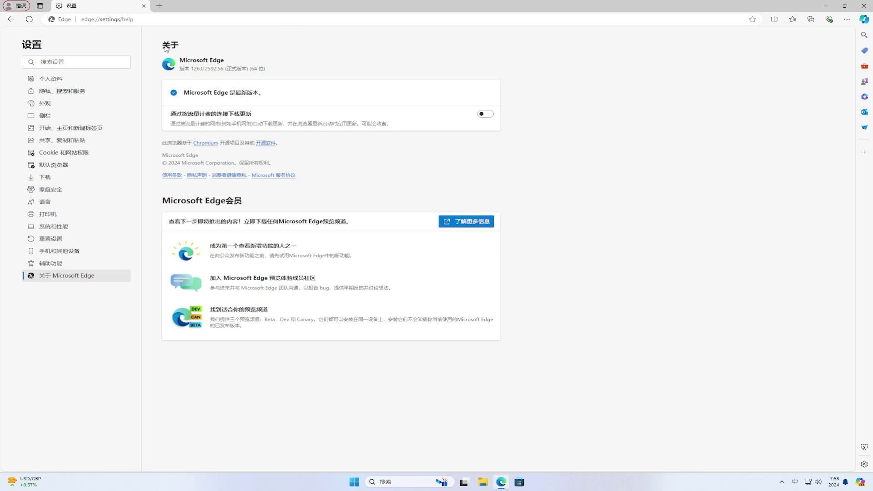
pyautogui.click(18, 7)
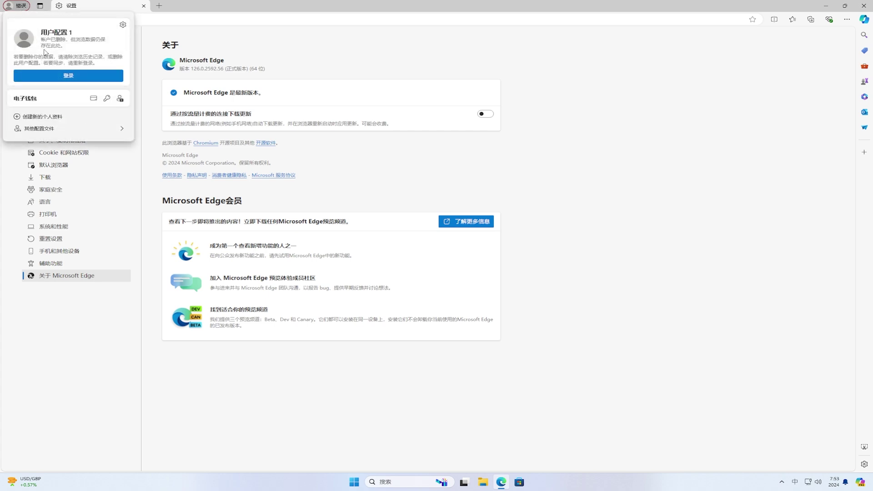
pyautogui.click(59, 76)
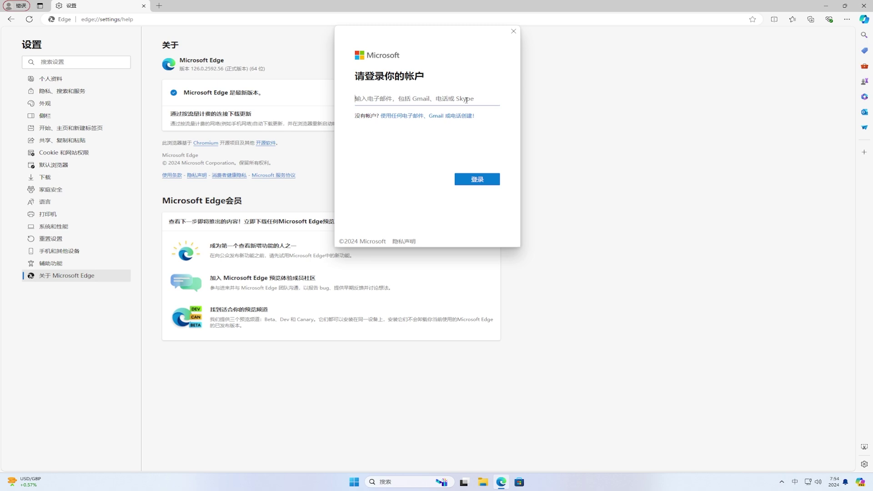
# Sign Edge in with the account's corrected e-mail and password, Microsoft apps only, as a separate profile.
pyautogui.press('shift')
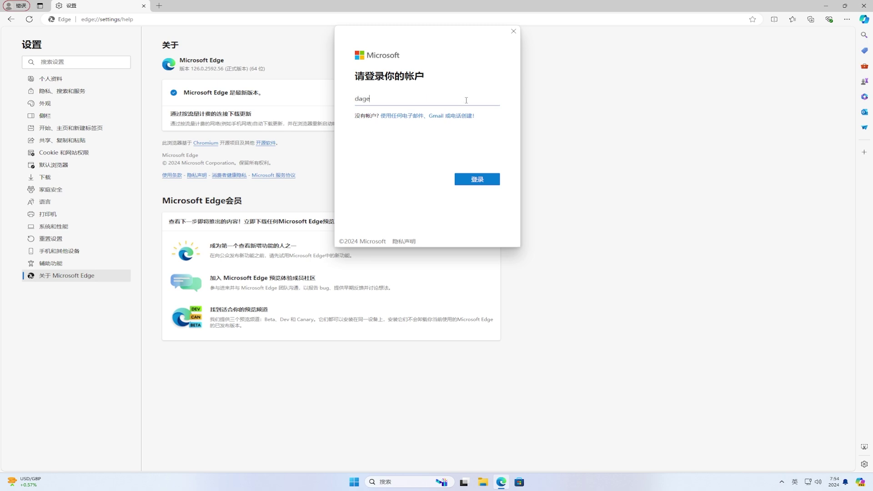
pyautogui.click(478, 181)
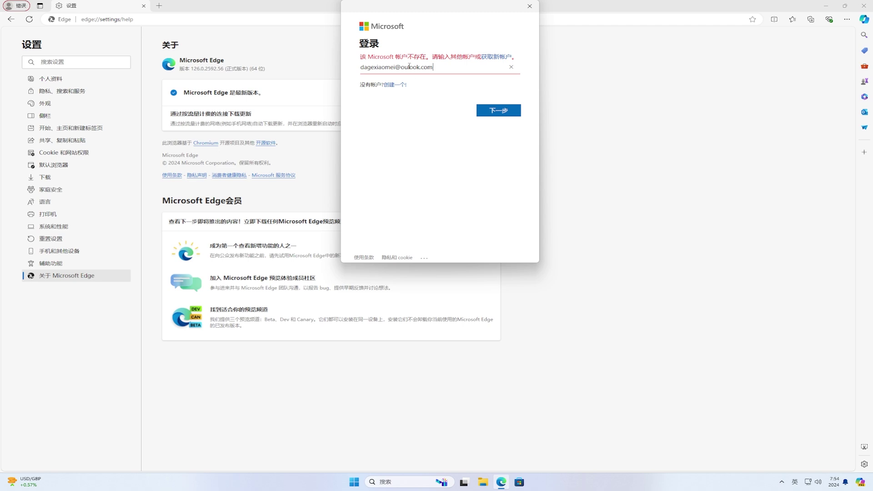
pyautogui.click(408, 67)
pyautogui.write('t')
pyautogui.click(504, 112)
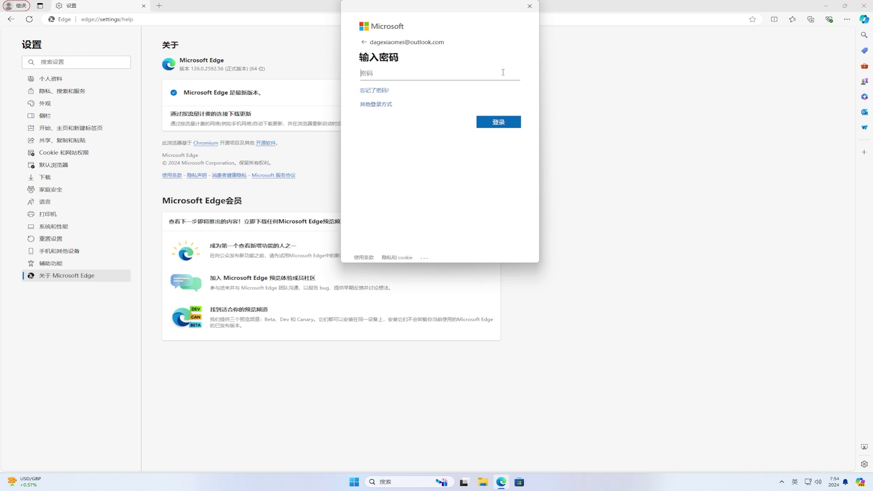
pyautogui.write('*******************')
pyautogui.click(507, 121)
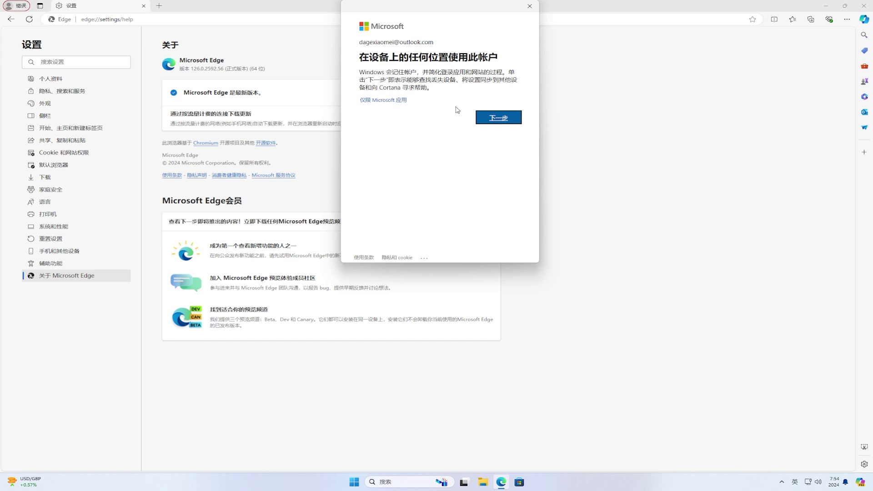
pyautogui.click(397, 101)
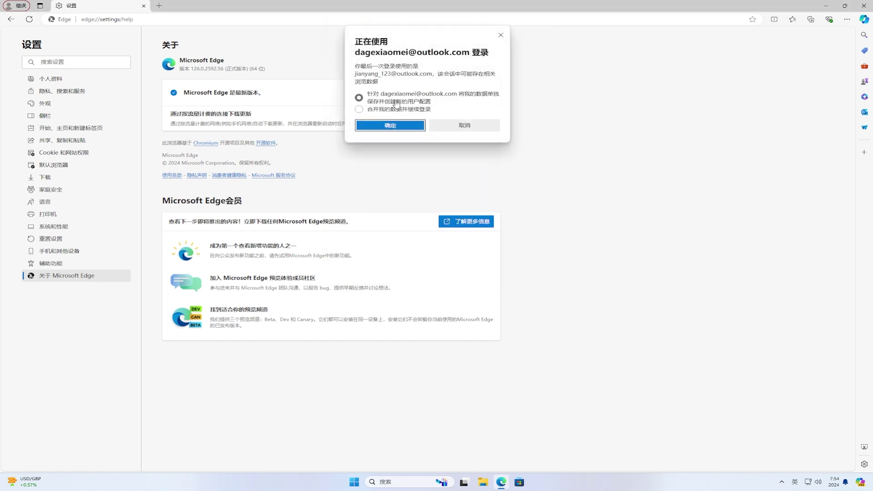
pyautogui.click(392, 126)
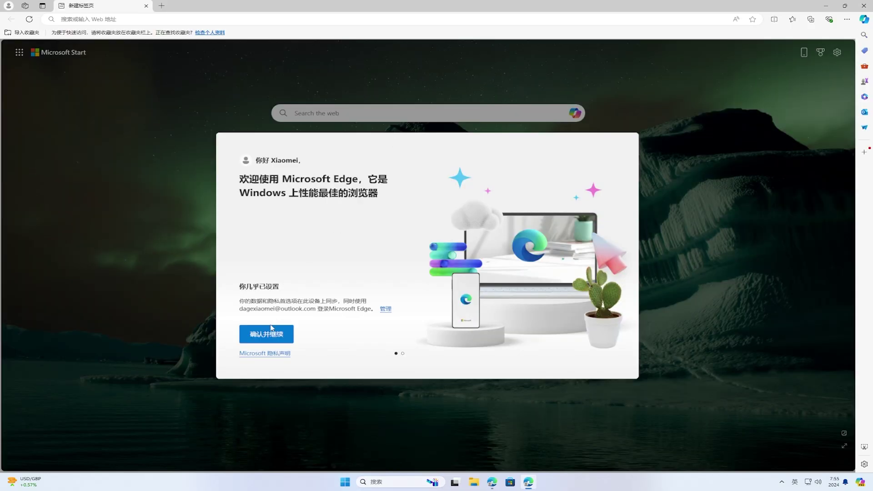
# Finish Edge welcome setup without personalisation, open a new tab and dismiss the personalisation notice.
pyautogui.click(268, 334)
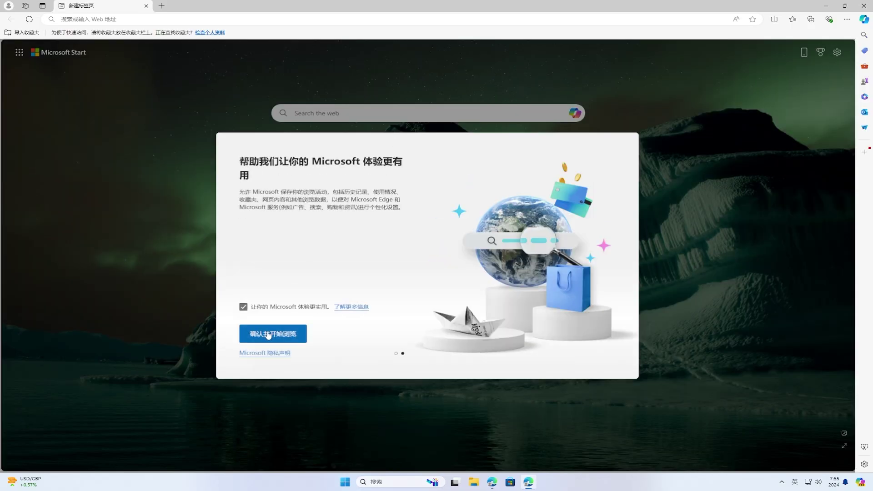
pyautogui.click(243, 307)
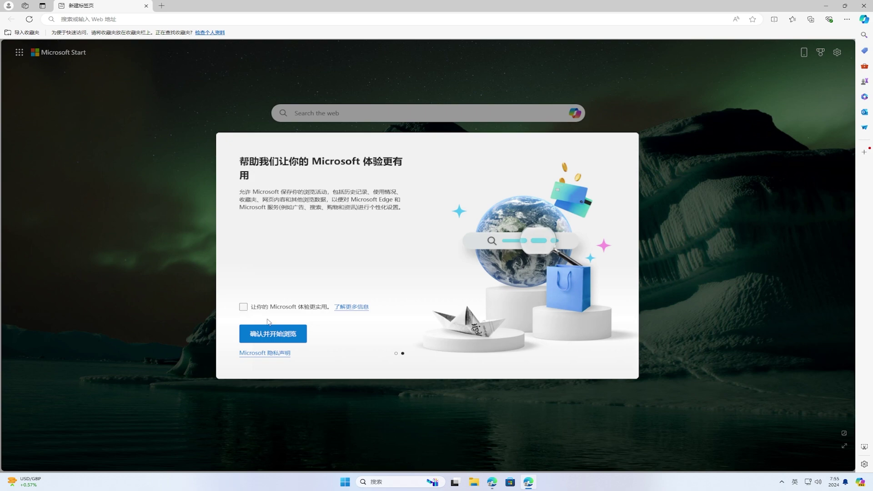
pyautogui.click(298, 336)
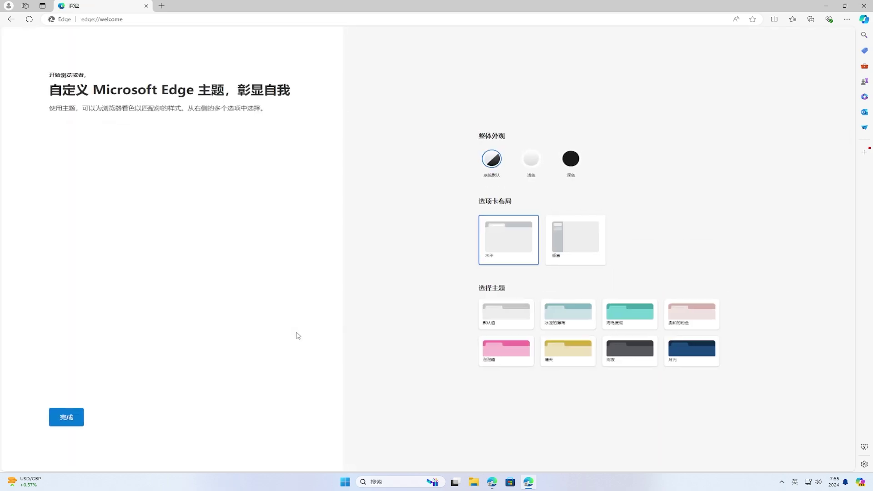
pyautogui.click(161, 6)
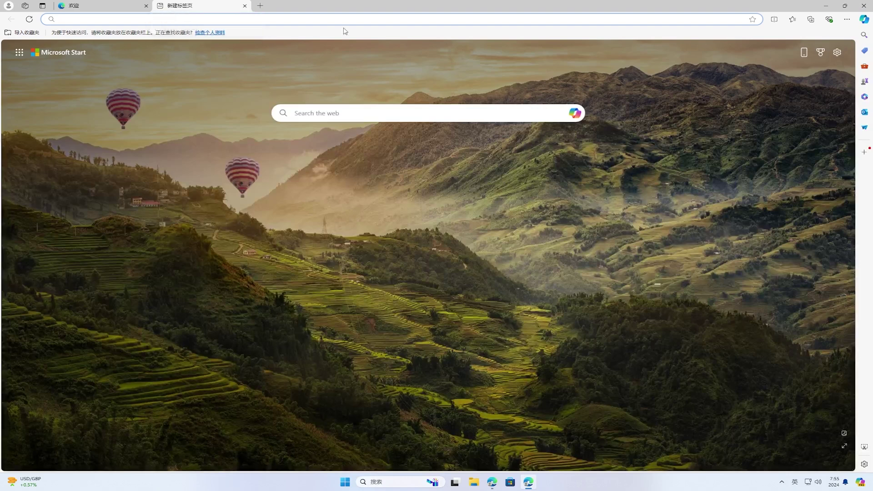
pyautogui.rightClick(550, 20)
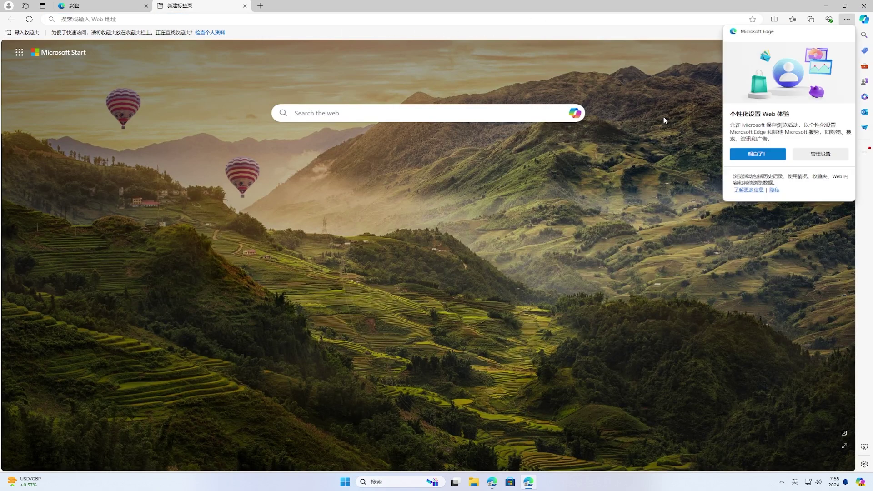
pyautogui.click(758, 155)
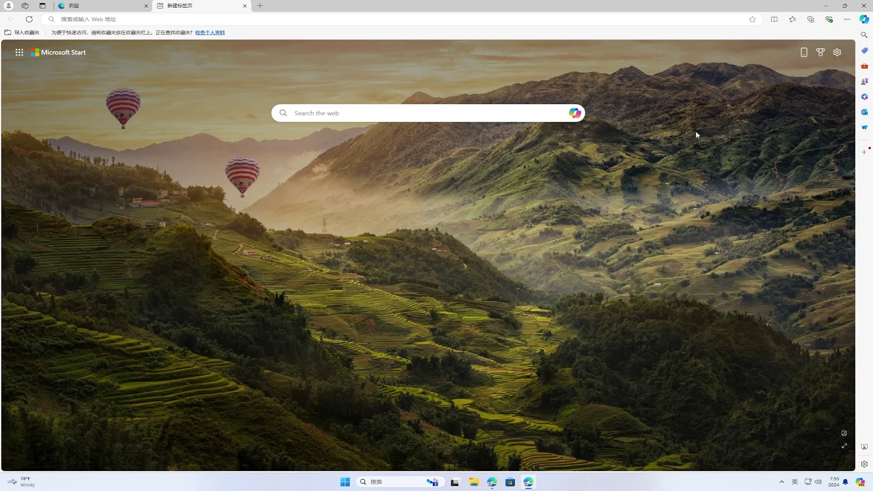
pyautogui.rightClick(540, 22)
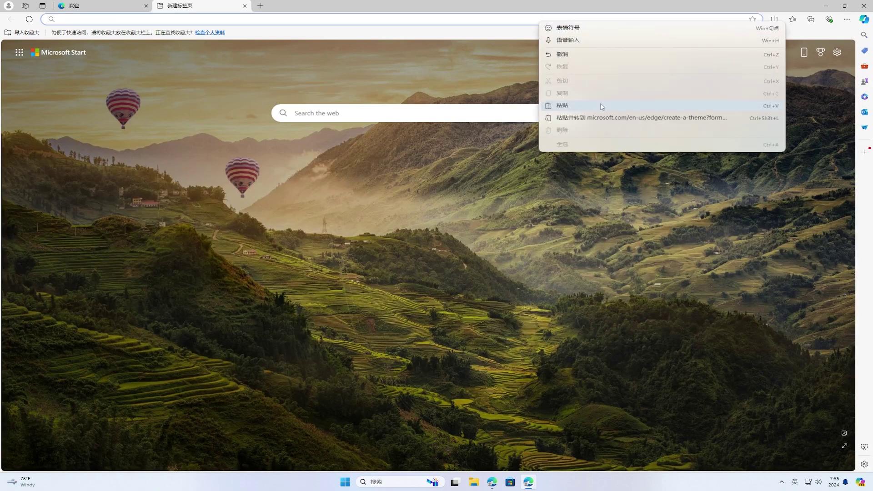
# Paste and go to the theme generator link, use Surprise me, and create the polar bear theme.
pyautogui.click(611, 118)
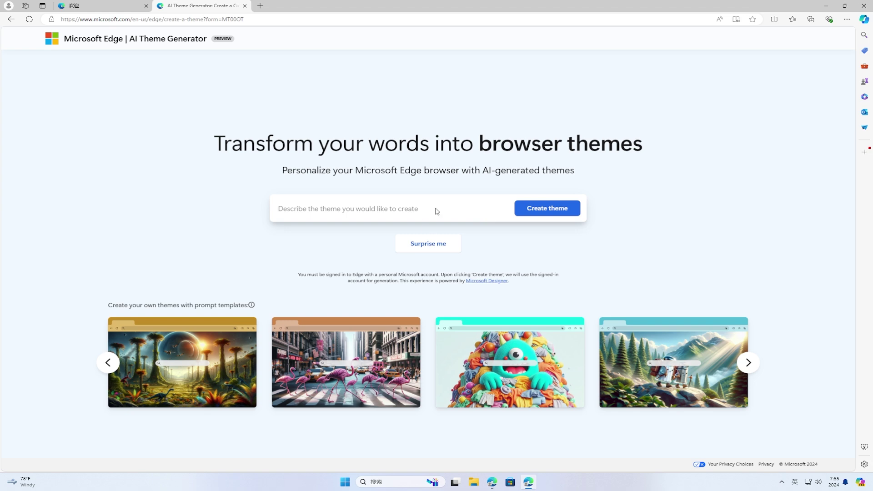
pyautogui.click(431, 247)
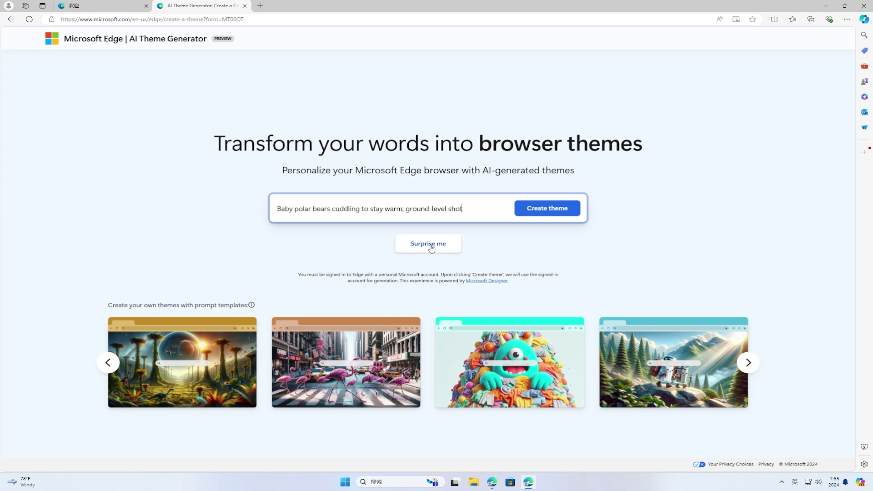
pyautogui.click(554, 212)
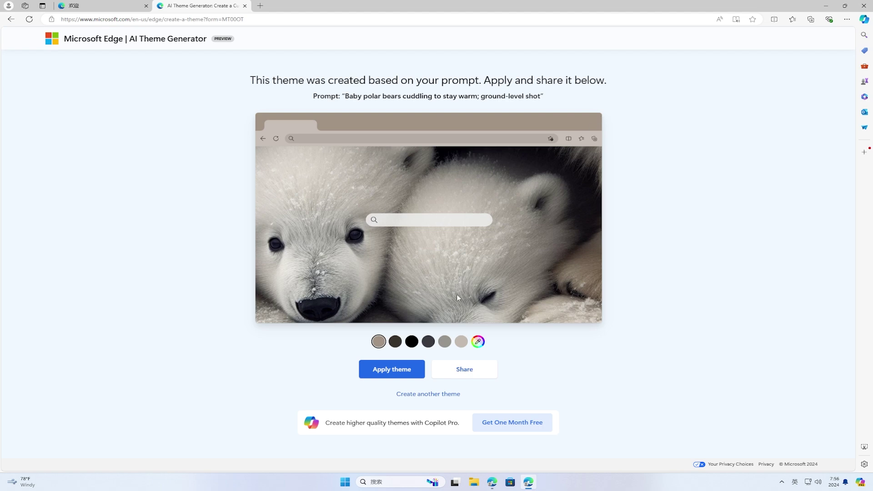
# Try grey, beige and custom accent colours, then apply the polar bear theme with dark brown accent.
pyautogui.click(428, 345)
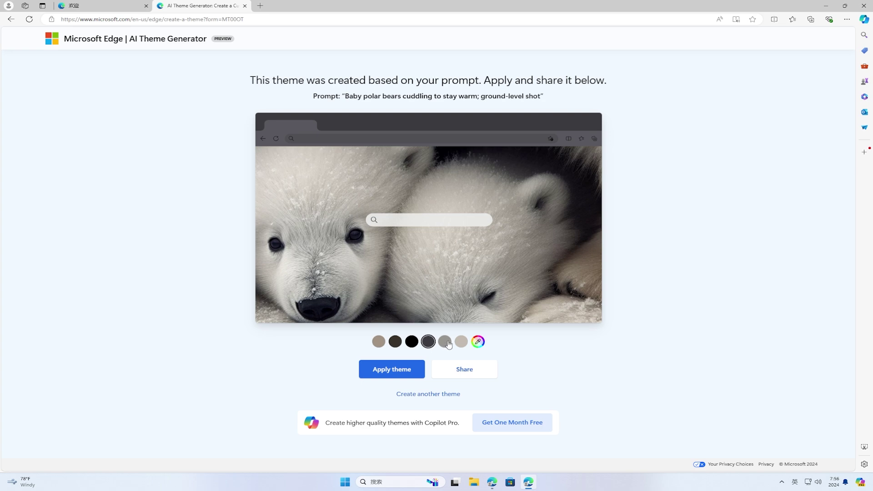
pyautogui.click(445, 342)
pyautogui.click(462, 342)
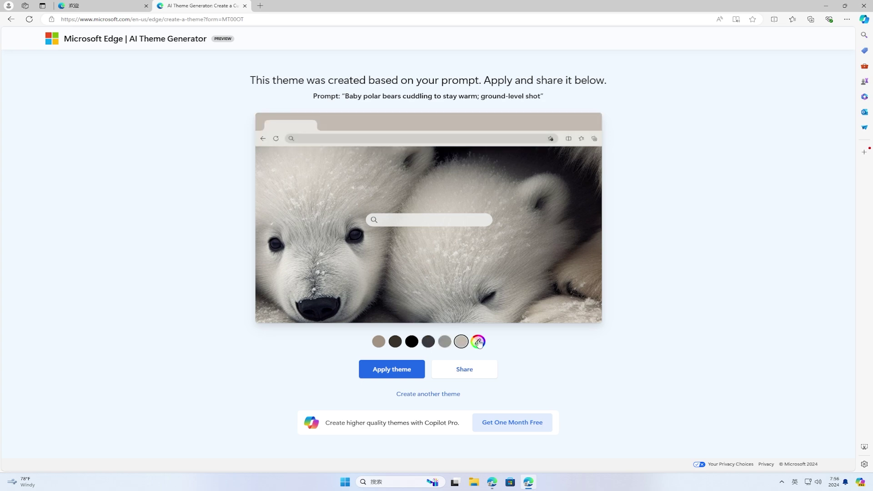
pyautogui.click(478, 341)
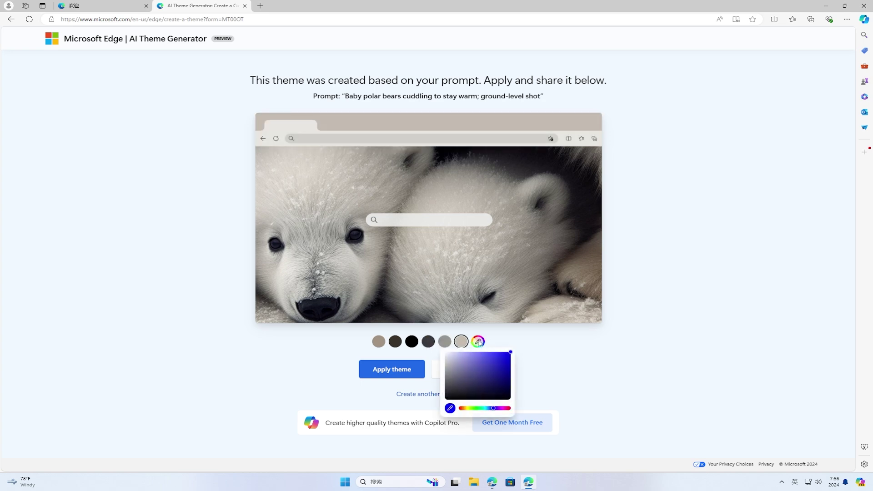
pyautogui.click(476, 408)
pyautogui.click(491, 408)
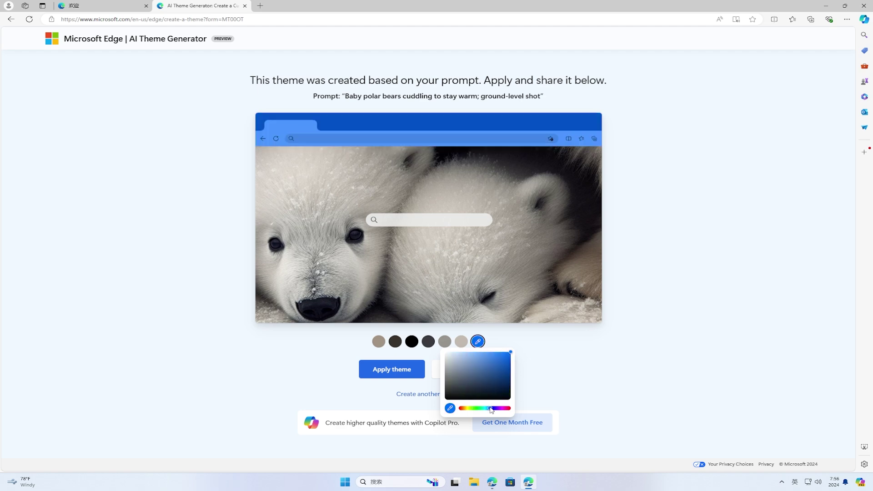
pyautogui.click(461, 395)
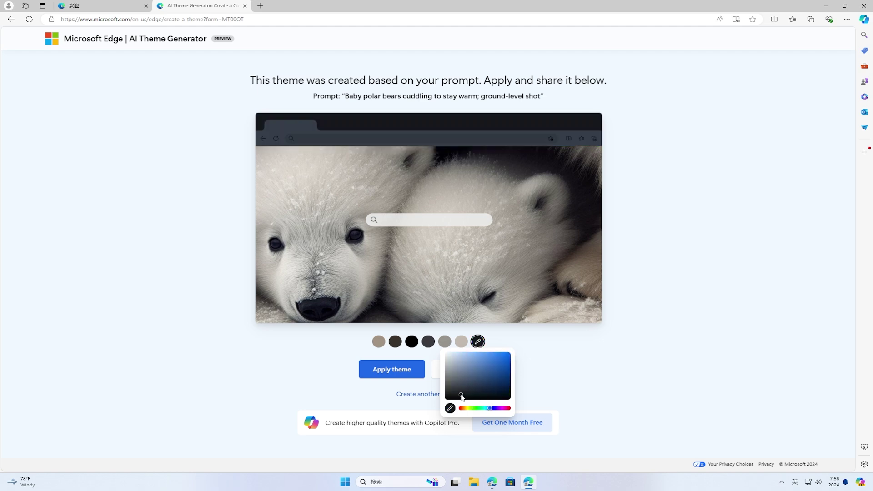
pyautogui.click(395, 344)
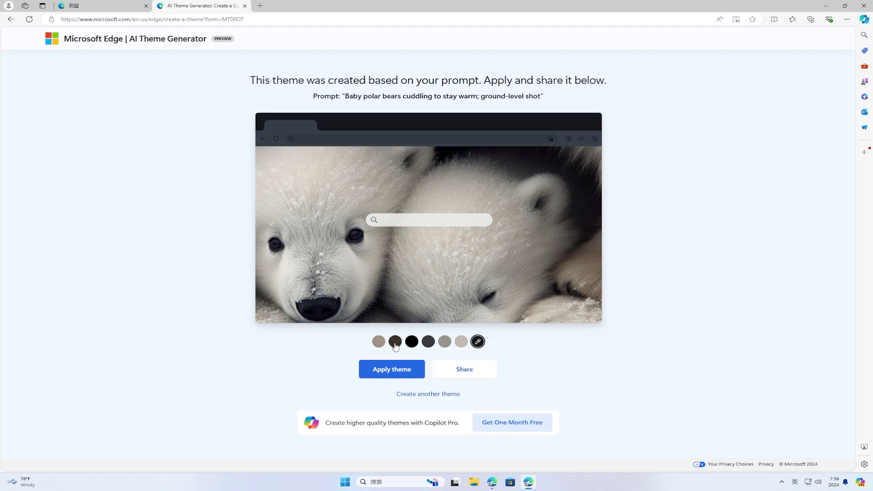
pyautogui.click(395, 341)
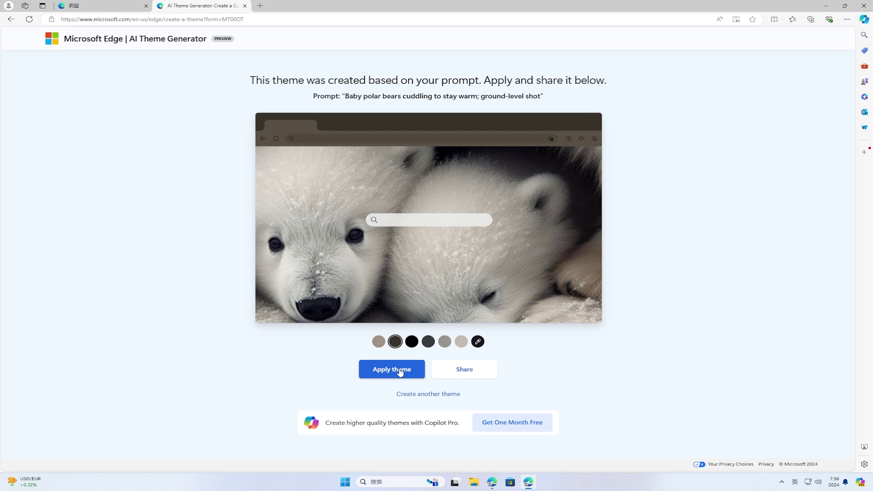
pyautogui.click(400, 373)
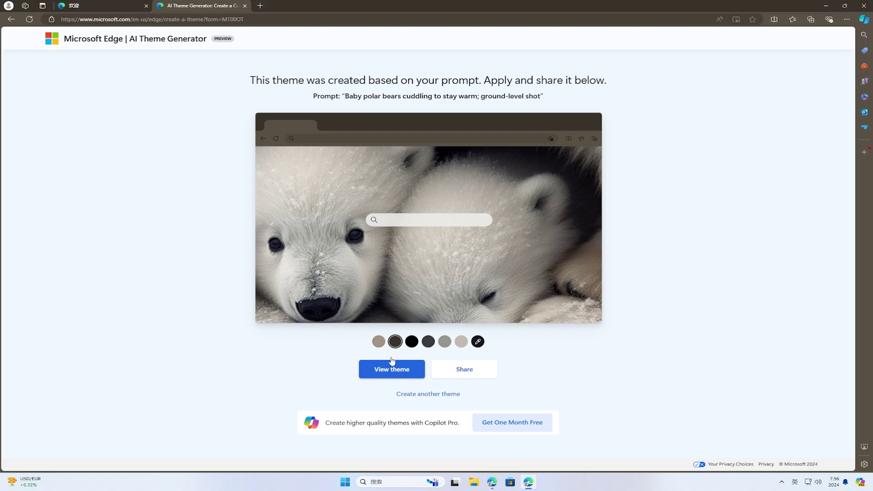
# View the polar bear background on a new tab, then return to the AI Theme Generator tab.
pyautogui.click(260, 6)
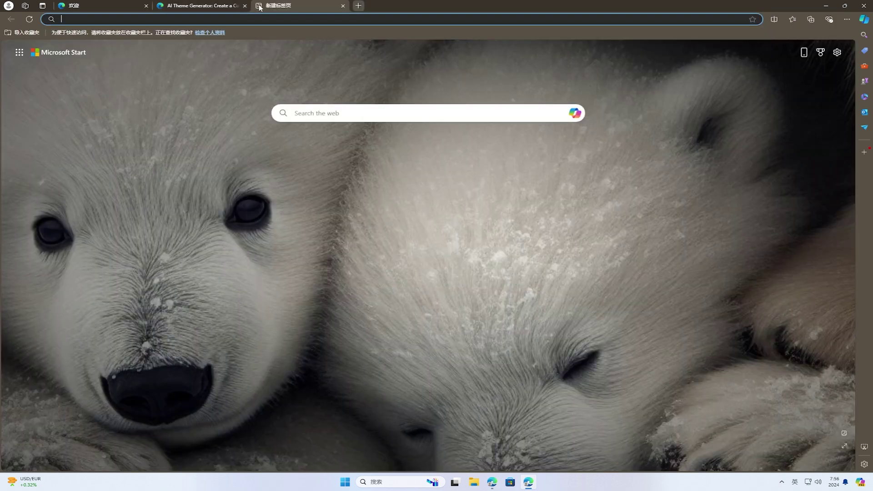
pyautogui.click(656, 116)
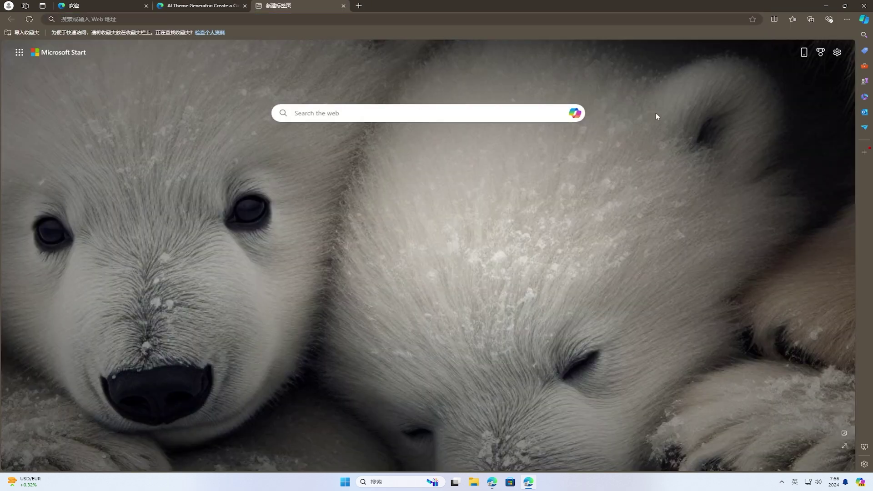
pyautogui.click(200, 6)
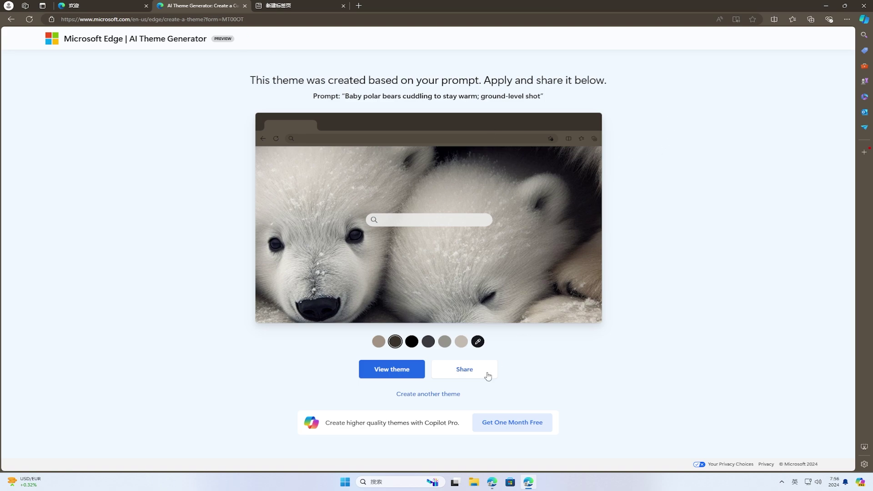
# Start another theme, replacing the polar bear prompt with 'asia sexy girl', and generate it.
pyautogui.click(453, 395)
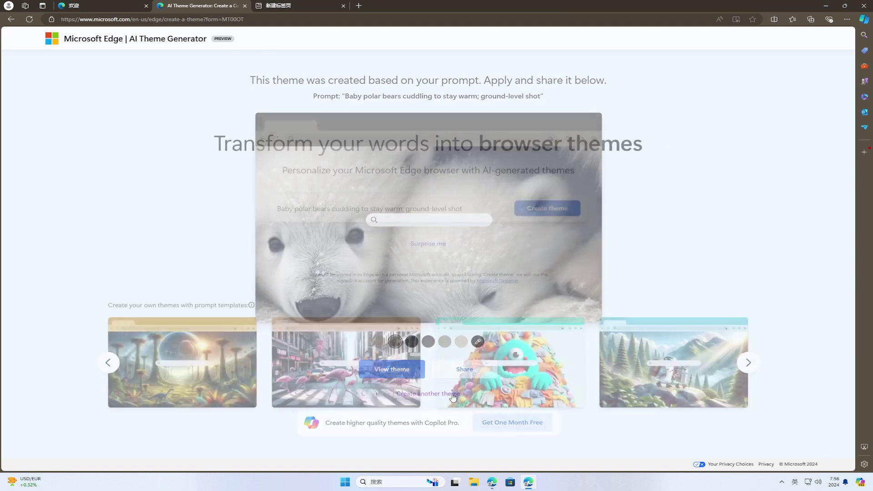
pyautogui.click(477, 207)
pyautogui.press('BackSpace')
pyautogui.press('BackSpace')
pyautogui.press('BackSpace')
pyautogui.press('BackSpace')
pyautogui.press('BackSpace')
pyautogui.press('BackSpace')
pyautogui.press('BackSpace')
pyautogui.press('BackSpace')
pyautogui.press('BackSpace')
pyautogui.press('BackSpace')
pyautogui.press('BackSpace')
pyautogui.press('BackSpace')
pyautogui.press('BackSpace')
pyautogui.press('BackSpace')
pyautogui.press('BackSpace')
pyautogui.press('BackSpace')
pyautogui.press('BackSpace')
pyautogui.press('BackSpace')
pyautogui.press('BackSpace')
pyautogui.press('BackSpace')
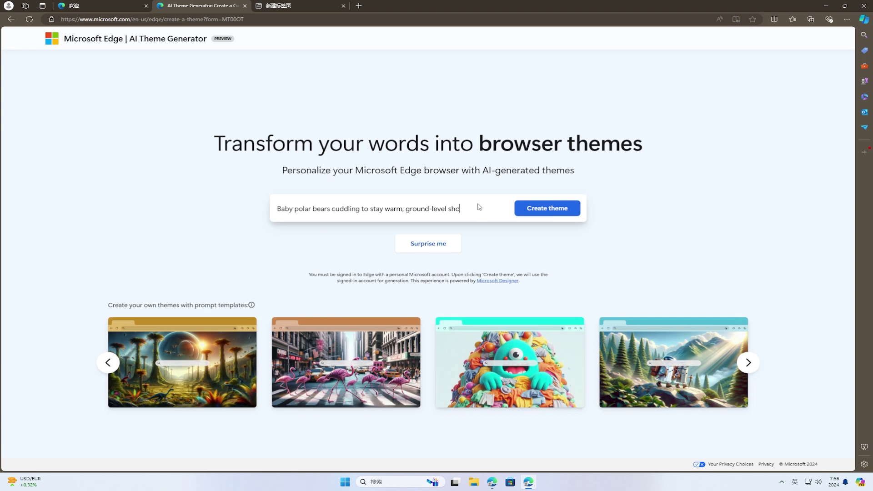
pyautogui.press('BackSpace')
pyautogui.press('BackSpace')
pyautogui.press('BackSpace')
pyautogui.press('BackSpace')
pyautogui.press('BackSpace')
pyautogui.press('BackSpace')
pyautogui.press('BackSpace')
pyautogui.press('BackSpace')
pyautogui.press('BackSpace')
pyautogui.press('BackSpace')
pyautogui.press('BackSpace')
pyautogui.press('BackSpace')
pyautogui.press('BackSpace')
pyautogui.press('BackSpace')
pyautogui.press('BackSpace')
pyautogui.press('BackSpace')
pyautogui.press('BackSpace')
pyautogui.press('BackSpace')
pyautogui.press('BackSpace')
pyautogui.press('BackSpace')
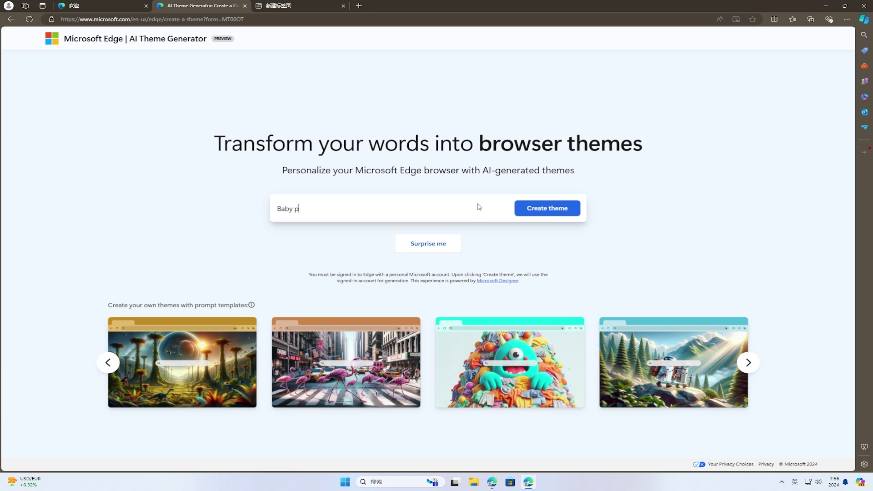
pyautogui.write('asia sexy girl')
pyautogui.click(564, 211)
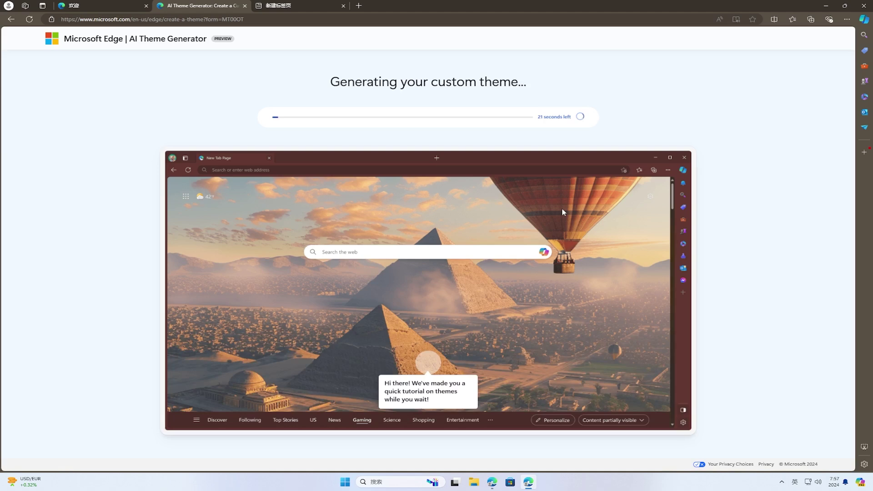